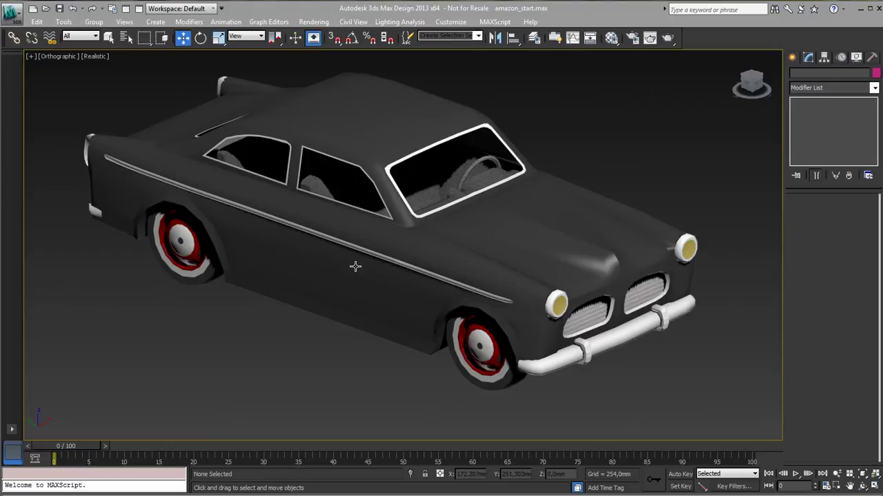
- Zoom out and pan so the car sits up-left with empty ground beside it
{"action": "scroll", "coordinate": [355, 267], "scroll_direction": "down", "scroll_amount": 5}
{"action": "middle_click_drag", "start_coordinate": [355, 267], "coordinate": [326, 251]}
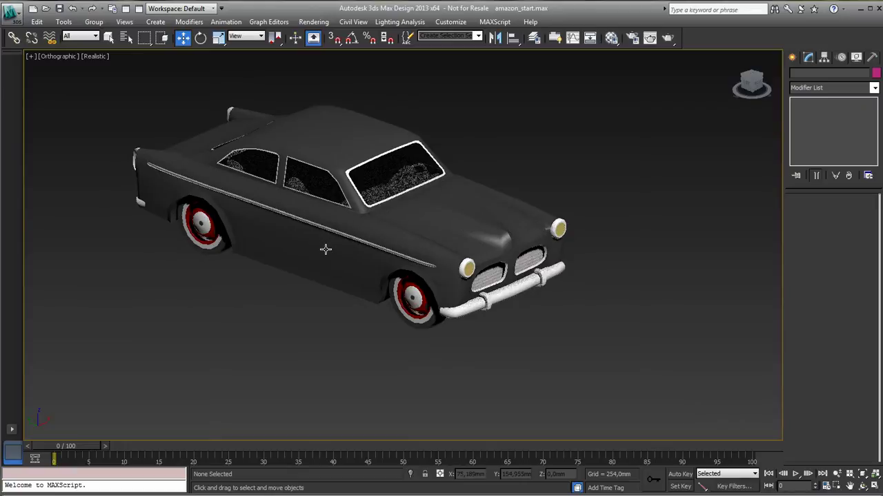
- Draw a dummy helper box beside the car's front
{"action": "left_click", "coordinate": [793, 56]}
{"action": "left_click", "coordinate": [811, 128]}
{"action": "left_click_drag", "start_coordinate": [633, 333], "coordinate": [645, 348]}
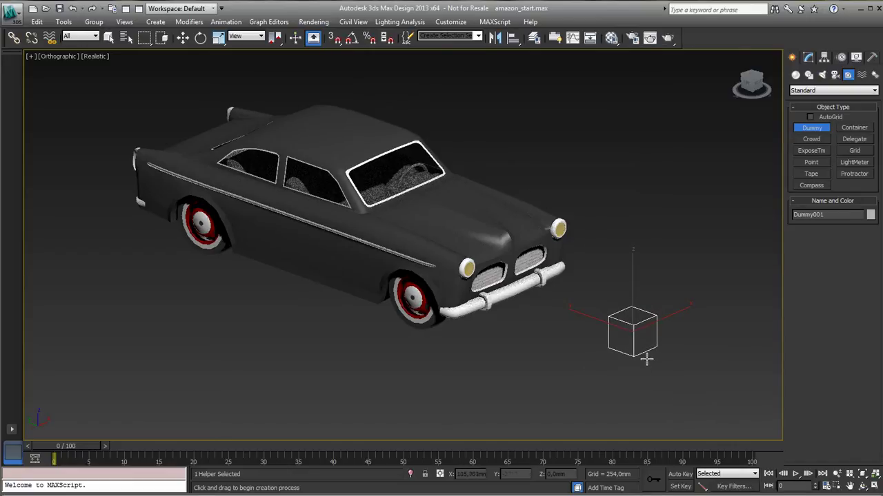
- Stretch that dummy along its Y axis, then delete it
{"action": "left_click", "coordinate": [809, 57]}
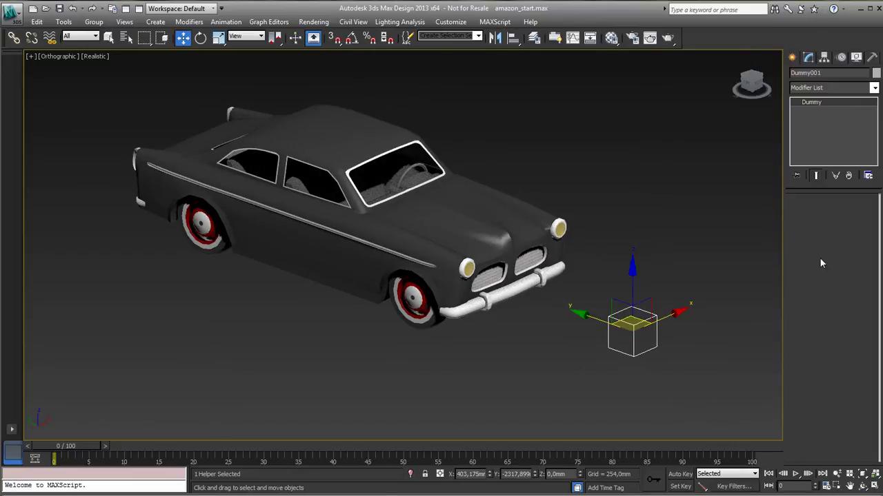
{"action": "left_click", "coordinate": [219, 40]}
{"action": "left_click_drag", "start_coordinate": [694, 351], "coordinate": [686, 371]}
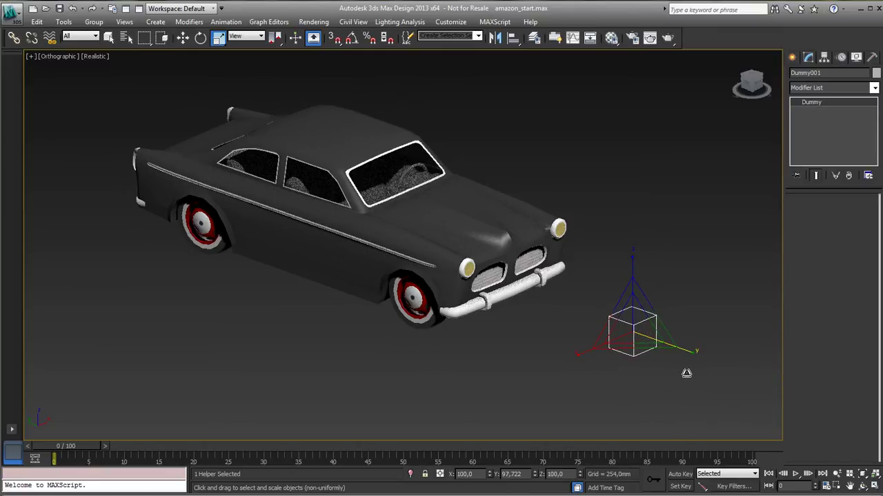
{"action": "key", "text": "Delete"}
- Draw a new dummy, Dummy001, on the ground right of the car's front
{"action": "left_click", "coordinate": [792, 57]}
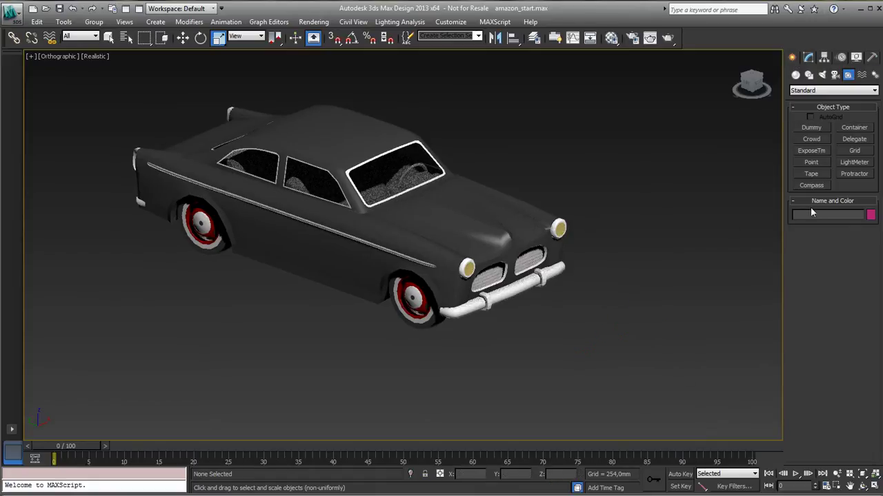
{"action": "left_click", "coordinate": [810, 128]}
{"action": "left_click_drag", "start_coordinate": [652, 315], "coordinate": [666, 332]}
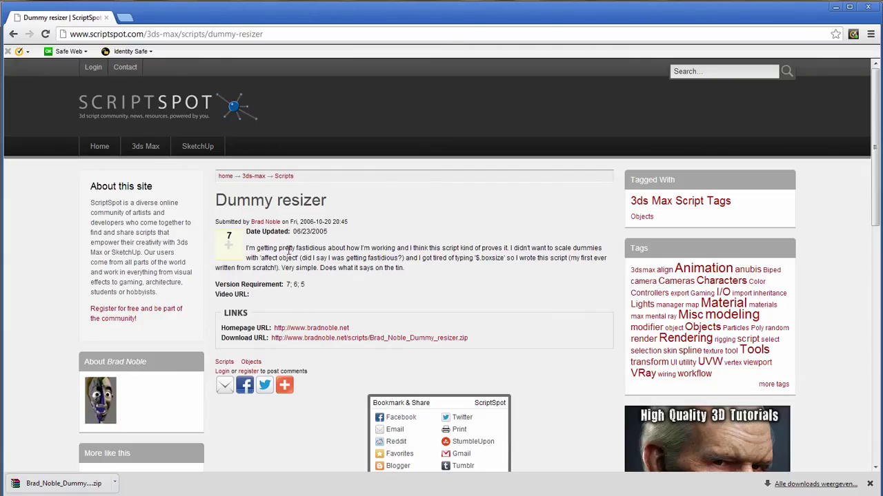
- Select and then deselect the Dummy resizer title on the ScriptSpot page
{"action": "mouse_move", "coordinate": [222, 200]}
{"action": "left_mouse_down"}
{"action": "mouse_move", "coordinate": [304, 201]}
{"action": "mouse_move", "coordinate": [216, 200]}
{"action": "left_mouse_up"}
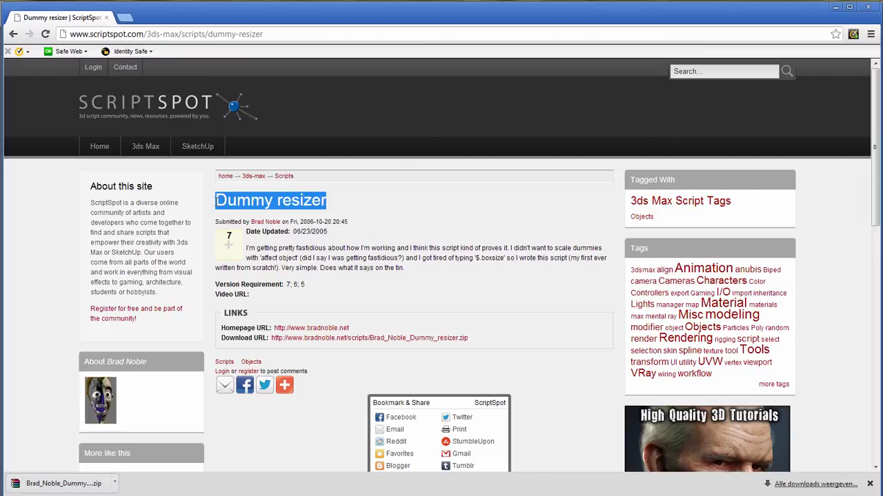
{"action": "left_click", "coordinate": [340, 266]}
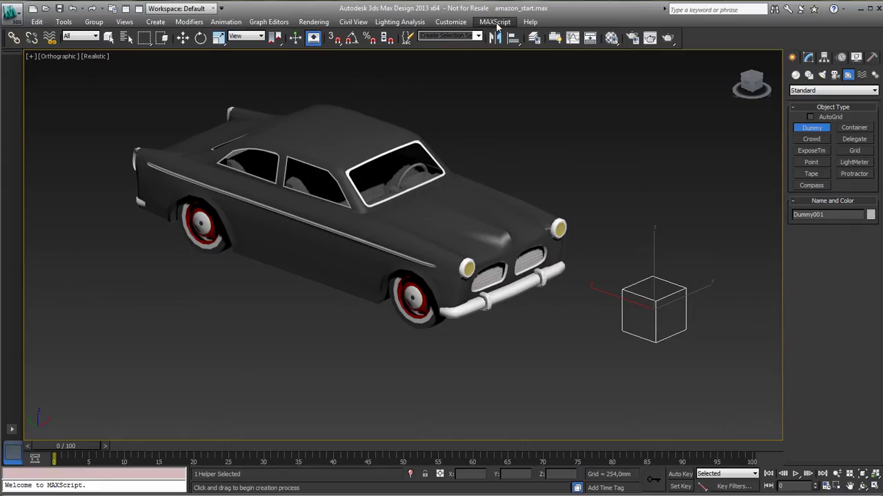
- Start MAXScript's Run Script, pick Brads-DummyResizer.mcr, then cancel
{"action": "left_click", "coordinate": [496, 22]}
{"action": "left_click", "coordinate": [510, 59]}
{"action": "left_click", "coordinate": [48, 58]}
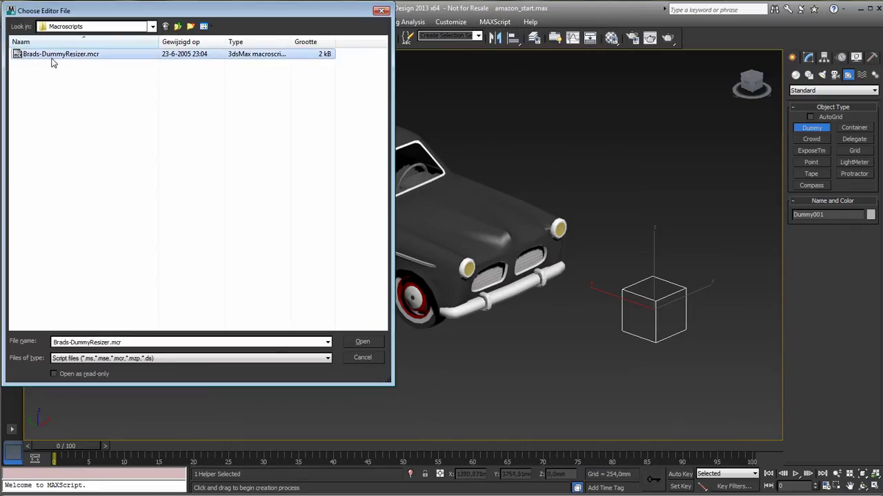
{"action": "left_click", "coordinate": [365, 358]}
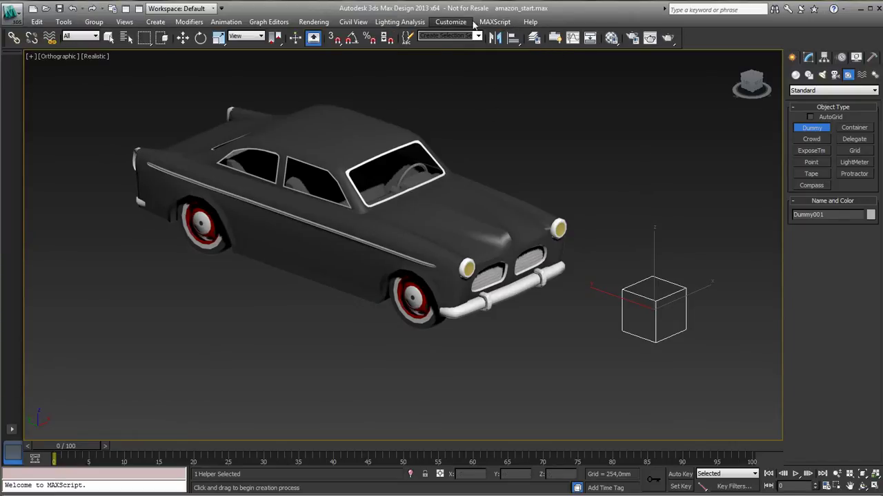
- Open and close the Customize menu, then show the Tools menu listing Dummy_resizer
{"action": "left_click", "coordinate": [450, 21]}
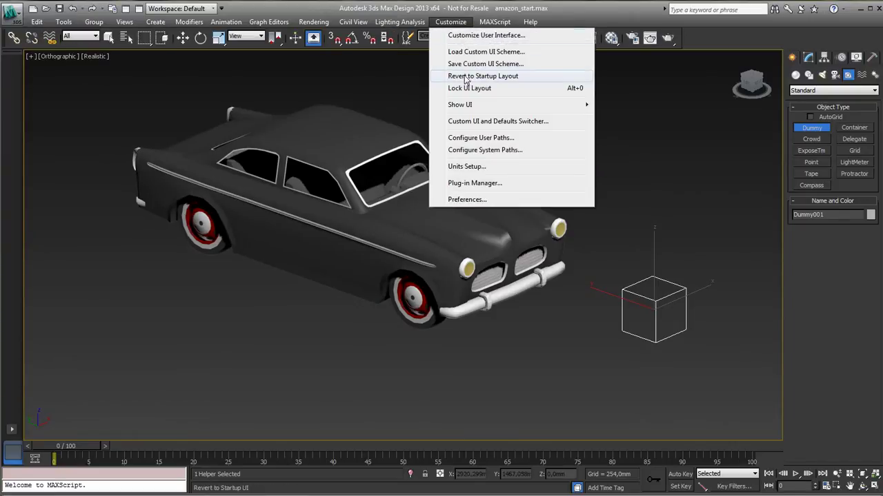
{"action": "left_click", "coordinate": [303, 299]}
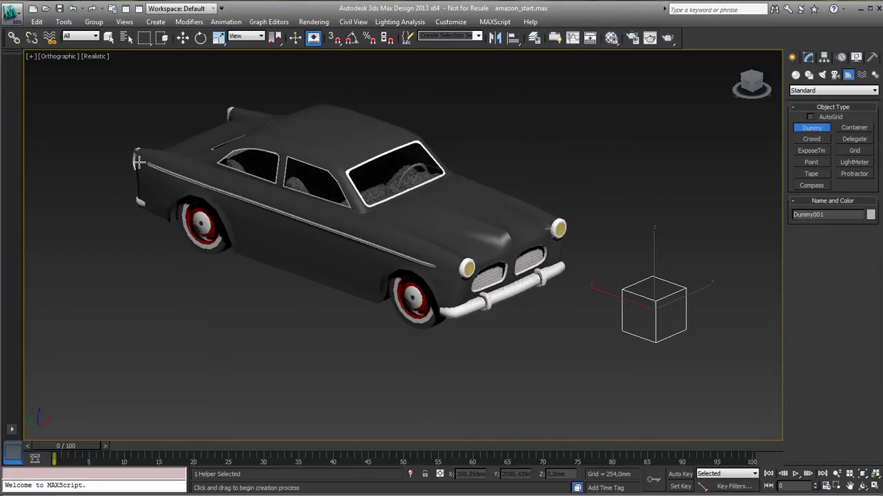
{"action": "left_click", "coordinate": [63, 21]}
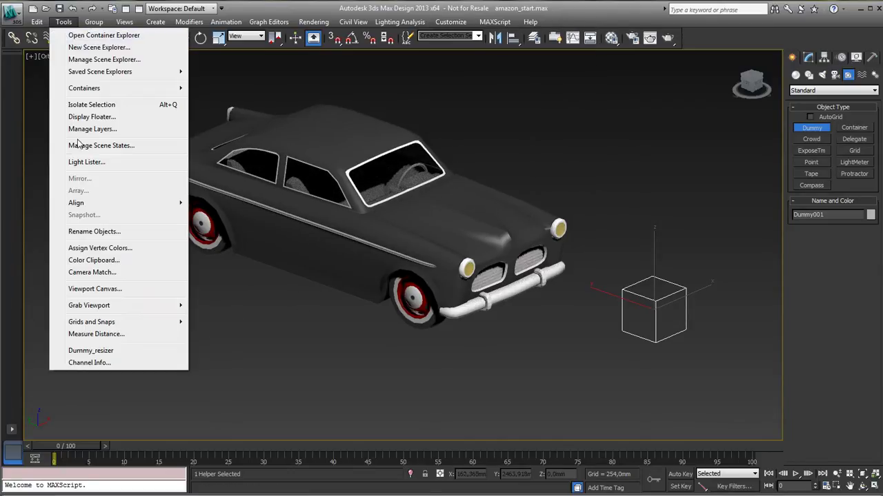
- Launch the Dummy resizer script and move its window to the upper left
{"action": "left_click", "coordinate": [91, 351]}
{"action": "left_click_drag", "start_coordinate": [435, 205], "coordinate": [102, 166]}
{"action": "key", "text": "w"}
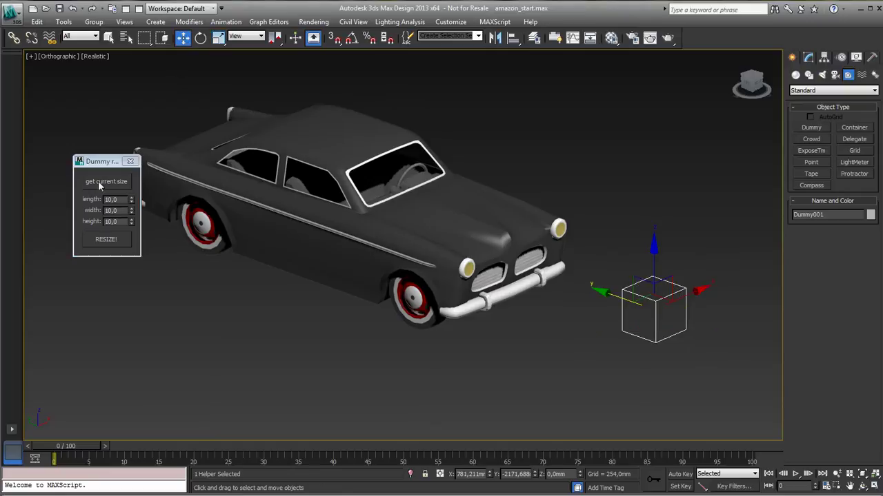
- Resize Dummy001 to length 20, width 10, height 20 and shift the floater further left
{"action": "left_click", "coordinate": [107, 182]}
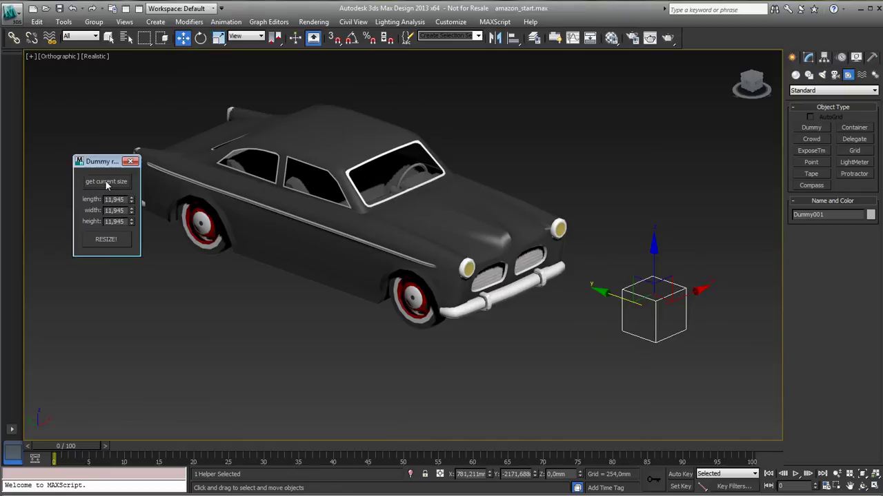
{"action": "double_click", "coordinate": [124, 199]}
{"action": "type", "text": "20"}
{"action": "key", "text": "Tab"}
{"action": "type", "text": "10"}
{"action": "key", "text": "Tab"}
{"action": "type", "text": "2"}
{"action": "left_click", "coordinate": [107, 245]}
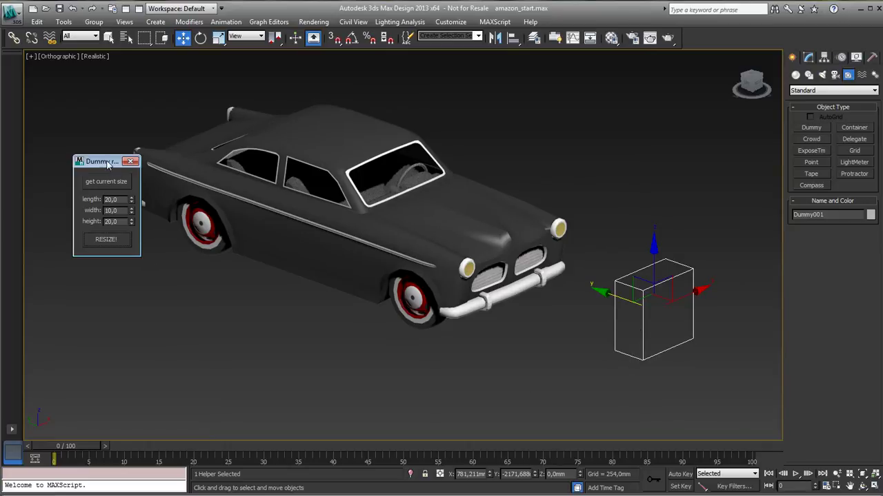
{"action": "left_click_drag", "start_coordinate": [107, 164], "coordinate": [75, 154]}
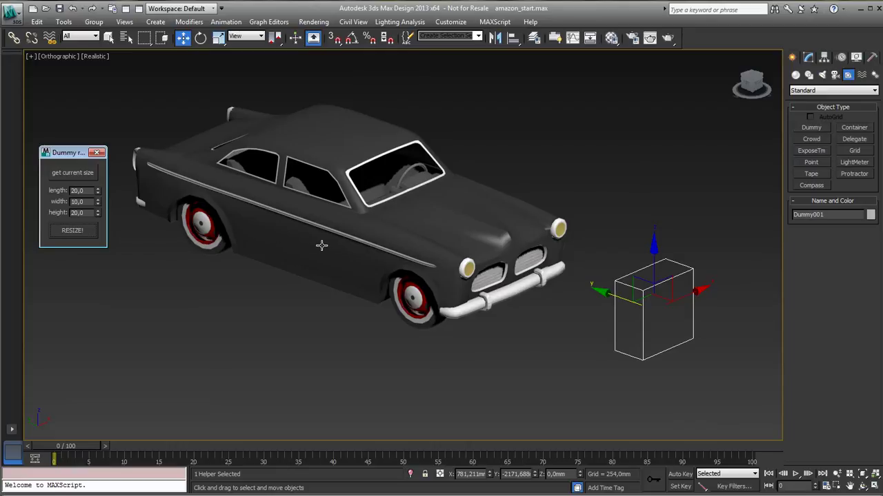
- Draw a second dummy in front of the car and clone one copy of it
{"action": "left_click", "coordinate": [812, 128]}
{"action": "left_click_drag", "start_coordinate": [538, 370], "coordinate": [553, 388]}
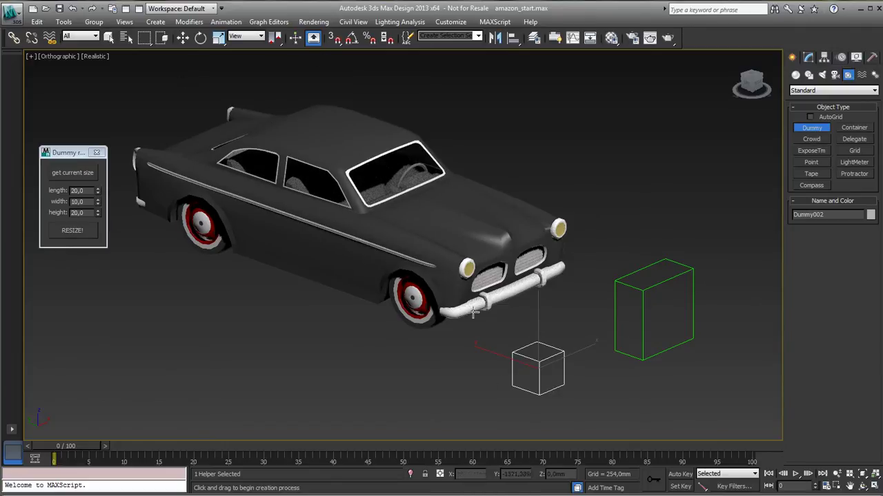
{"action": "key", "text": "w"}
{"action": "left_click_drag", "start_coordinate": [490, 354], "coordinate": [451, 354], "text": "shift"}
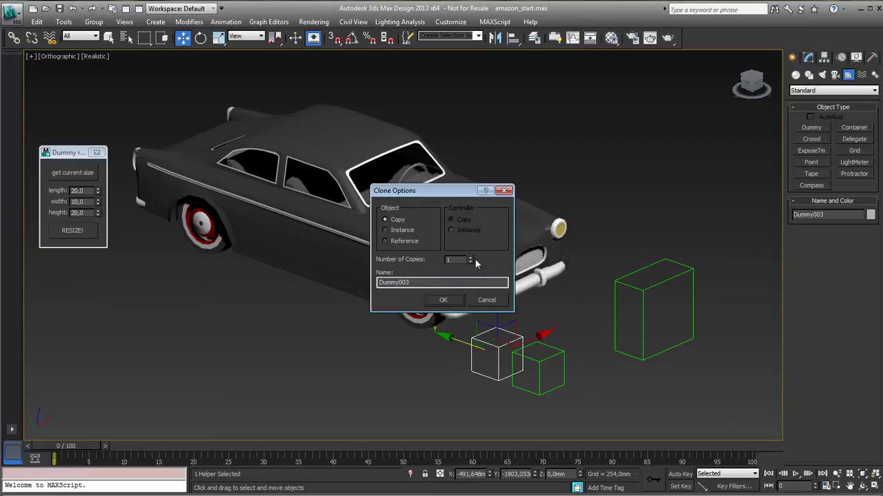
{"action": "left_click", "coordinate": [448, 301]}
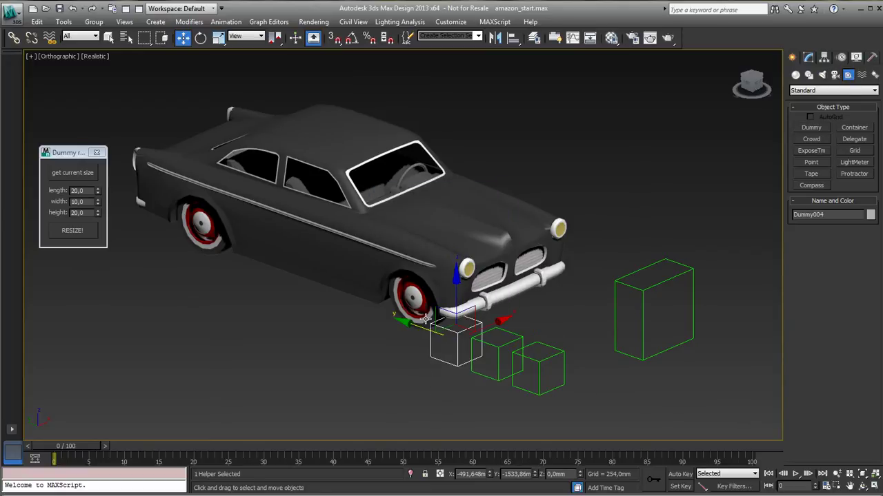
- Align the two small dummies to the rear-left and front-left wheels
{"action": "left_click", "coordinate": [513, 37]}
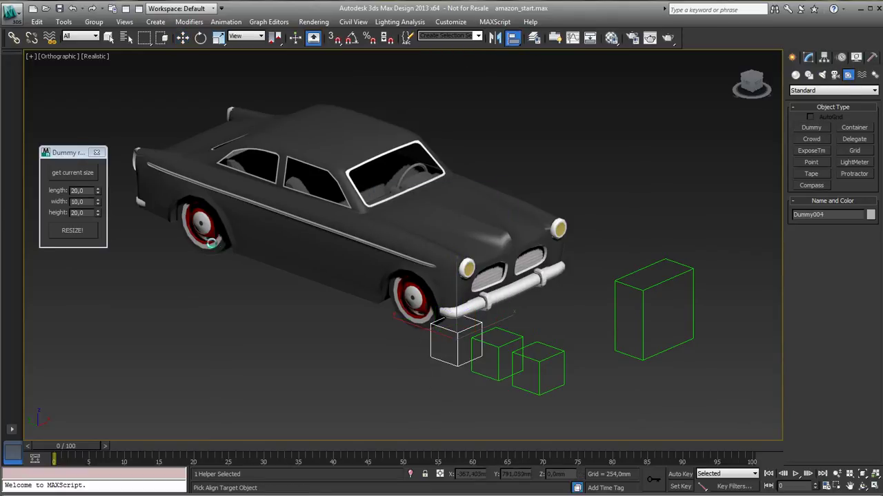
{"action": "left_click", "coordinate": [215, 245]}
{"action": "left_click", "coordinate": [445, 342]}
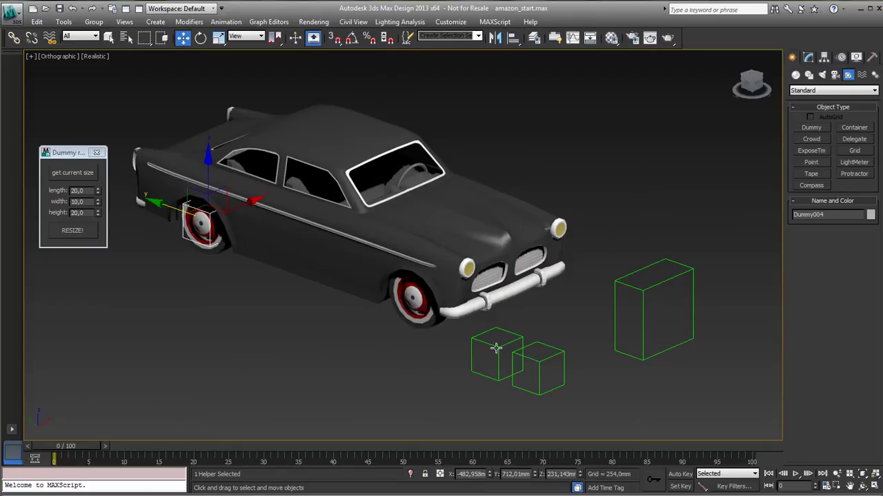
{"action": "left_click", "coordinate": [496, 348]}
{"action": "left_click", "coordinate": [513, 38]}
{"action": "left_click", "coordinate": [408, 314]}
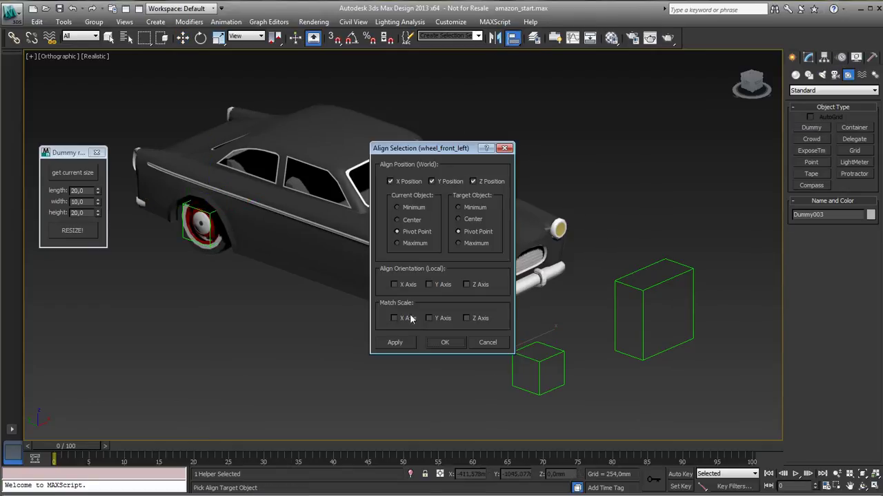
{"action": "left_click", "coordinate": [445, 342]}
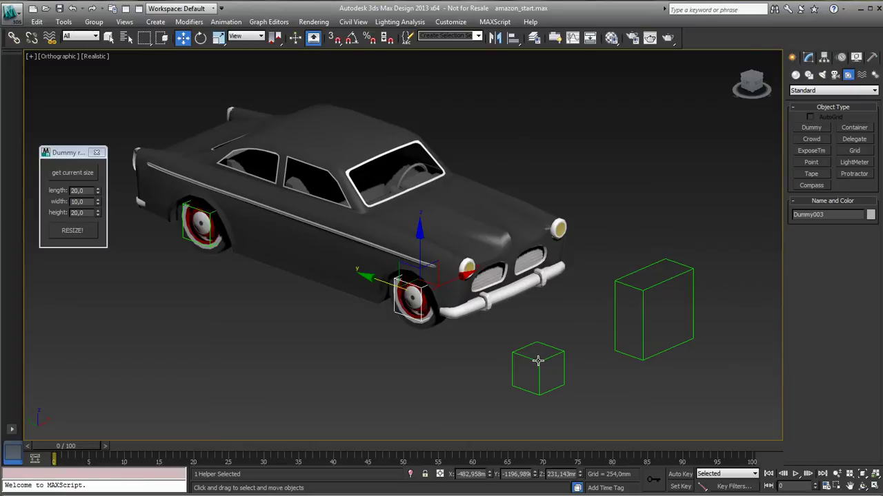
- Align the remaining dummy, Dummy002, to the car body's pivot and lift it above the roof
{"action": "left_click", "coordinate": [538, 361]}
{"action": "left_click", "coordinate": [513, 37]}
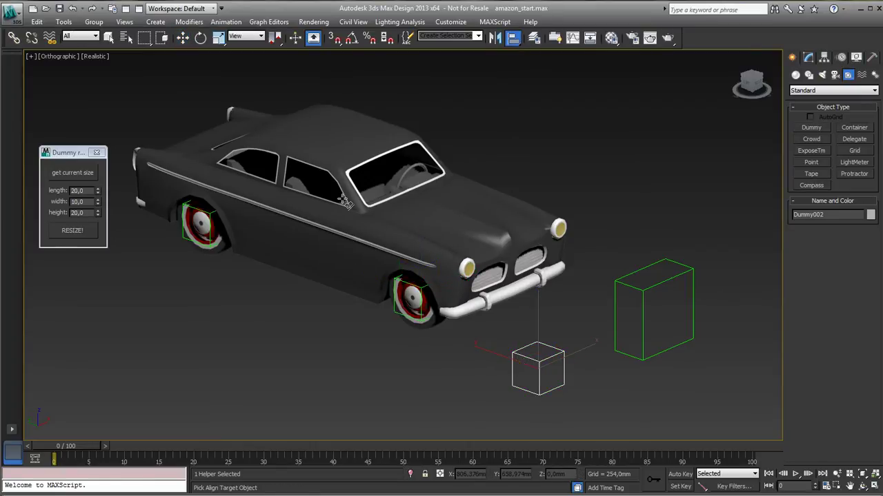
{"action": "left_click", "coordinate": [343, 199]}
{"action": "left_click", "coordinate": [444, 343]}
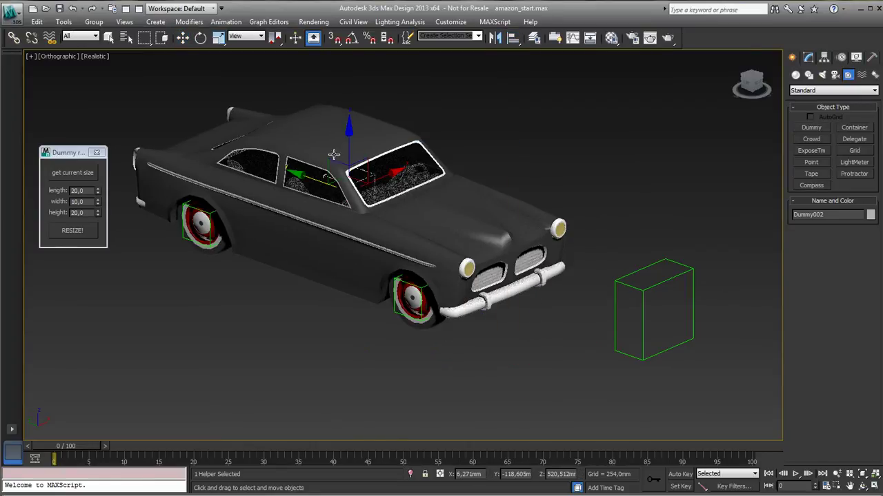
{"action": "left_click_drag", "start_coordinate": [351, 126], "coordinate": [351, 73]}
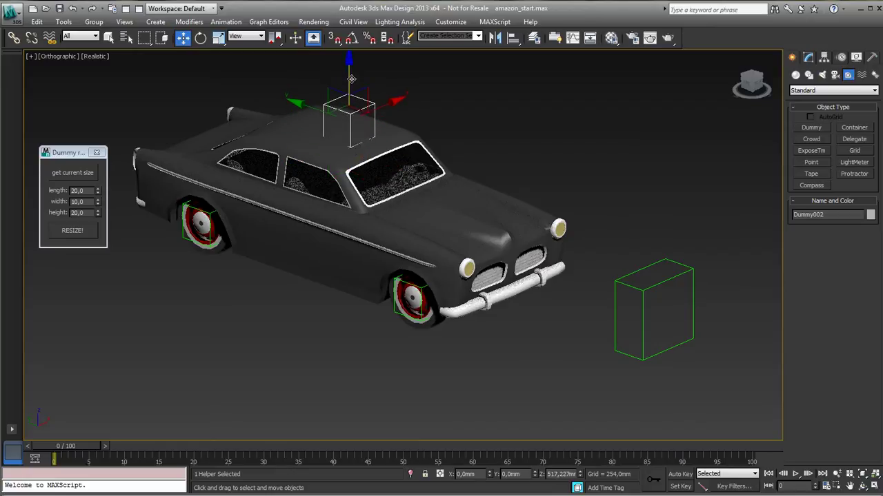
- Resize the roof dummy, then the front- and rear-wheel dummies, to 50×10×10
{"action": "middle_click_drag", "start_coordinate": [344, 198], "coordinate": [370, 221]}
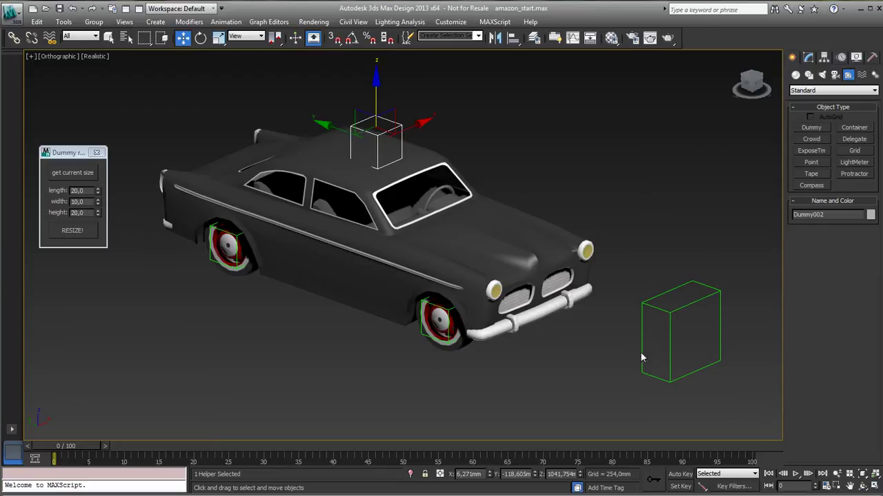
{"action": "double_click", "coordinate": [86, 213]}
{"action": "type", "text": "10"}
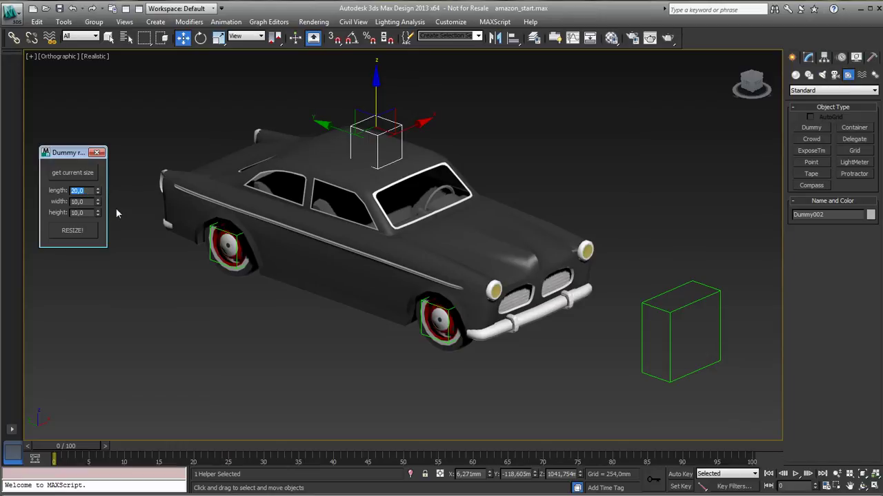
{"action": "type", "text": "50"}
{"action": "left_click", "coordinate": [82, 234]}
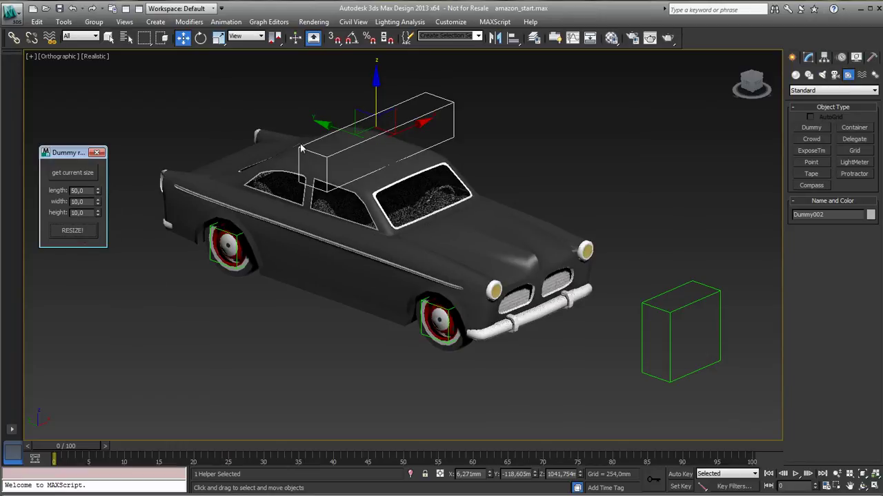
{"action": "middle_click_drag", "start_coordinate": [455, 185], "coordinate": [427, 181], "text": "alt"}
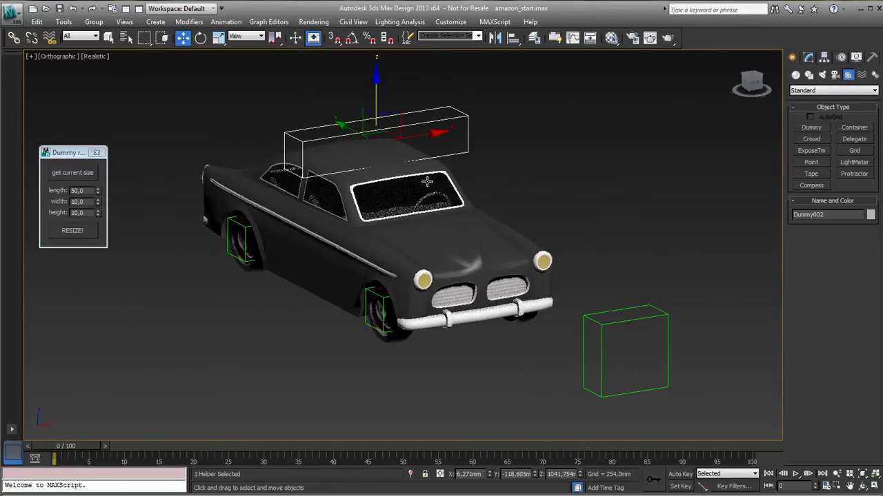
{"action": "left_click", "coordinate": [367, 322]}
{"action": "left_click", "coordinate": [82, 232]}
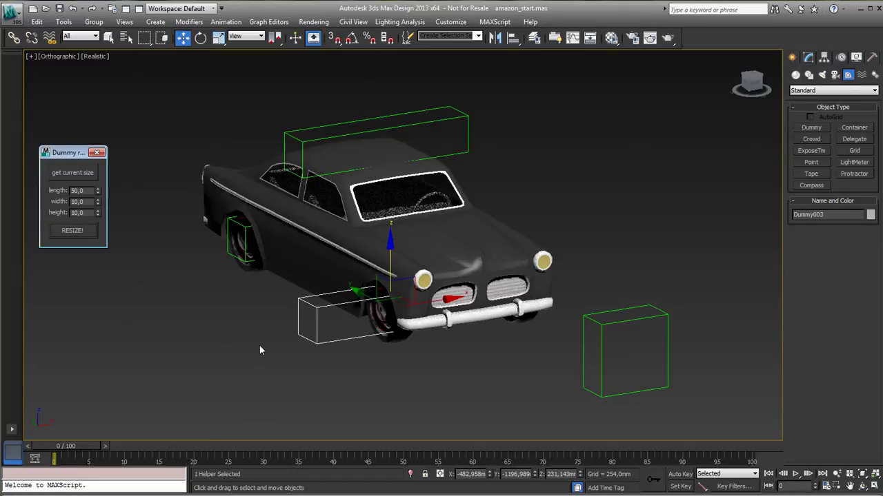
{"action": "left_click", "coordinate": [228, 257]}
{"action": "left_click", "coordinate": [82, 232]}
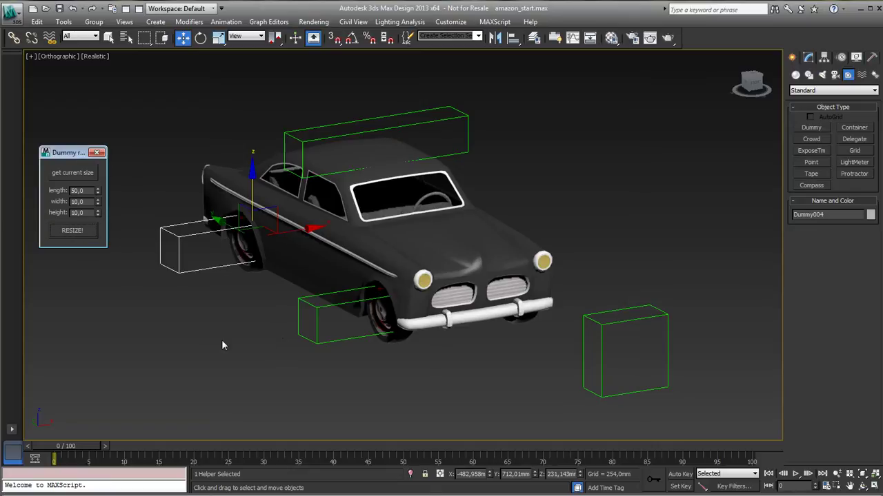
- Align the rear-wheel dummy to the car body on X position only
{"action": "left_click", "coordinate": [513, 37]}
{"action": "left_click", "coordinate": [298, 216]}
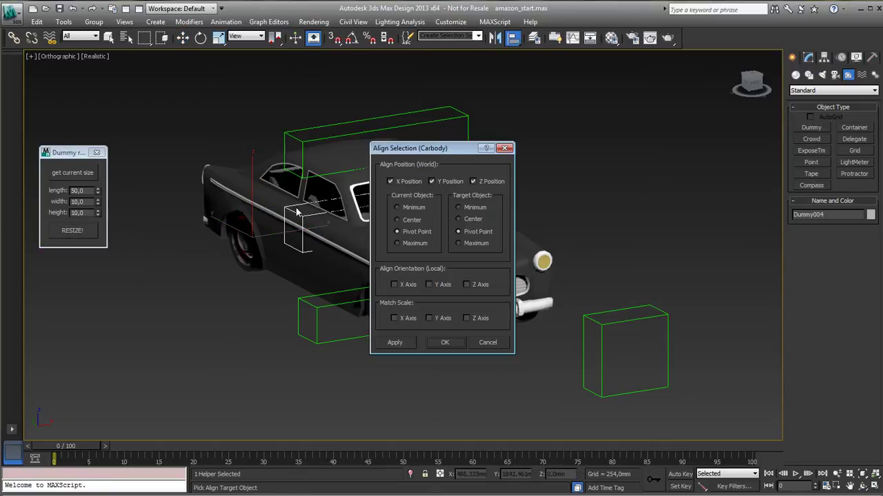
{"action": "left_click", "coordinate": [473, 181]}
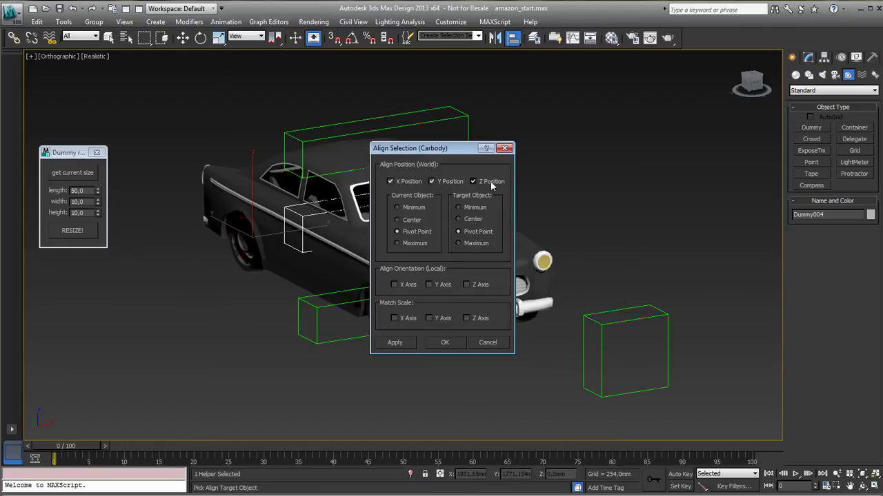
{"action": "left_click", "coordinate": [433, 181]}
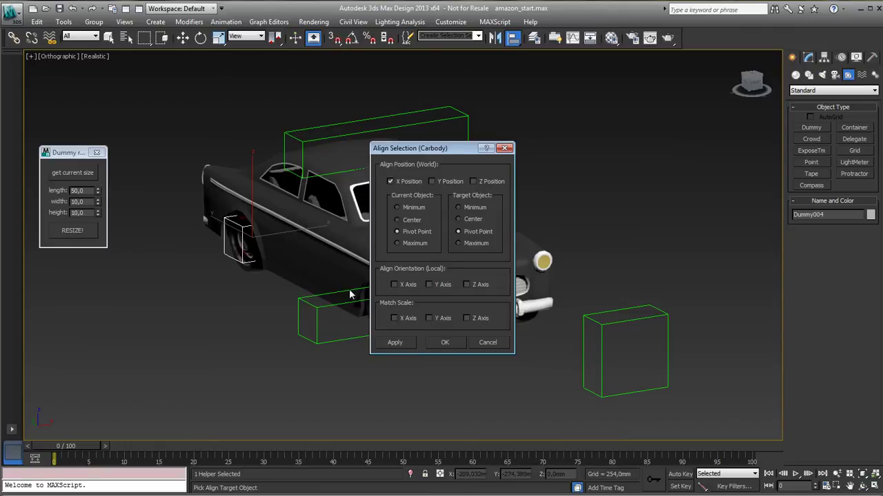
{"action": "left_click", "coordinate": [444, 342]}
{"action": "middle_click_drag", "start_coordinate": [385, 326], "coordinate": [310, 319], "text": "alt"}
{"action": "middle_click_drag", "start_coordinate": [386, 260], "coordinate": [314, 355], "text": "alt"}
- Align the front-wheel dummy Dummy003 to the car body's X position as well
{"action": "left_click", "coordinate": [314, 354]}
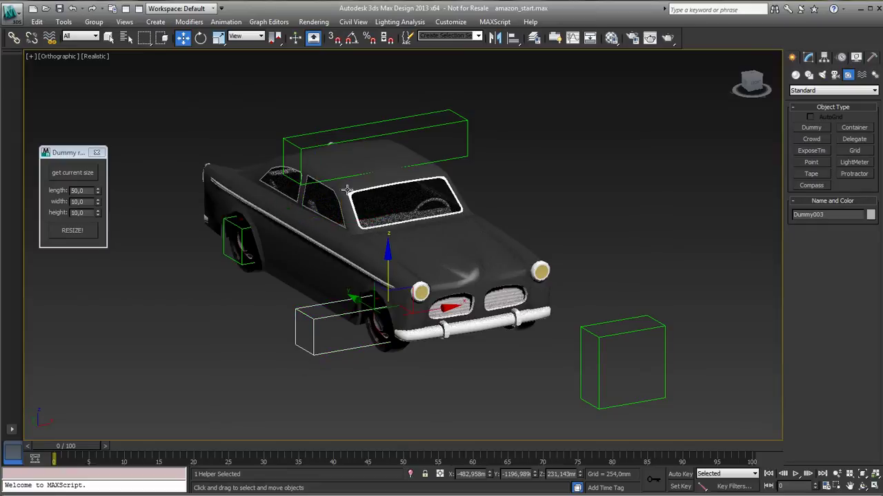
{"action": "left_click", "coordinate": [512, 38]}
{"action": "left_click", "coordinate": [444, 222]}
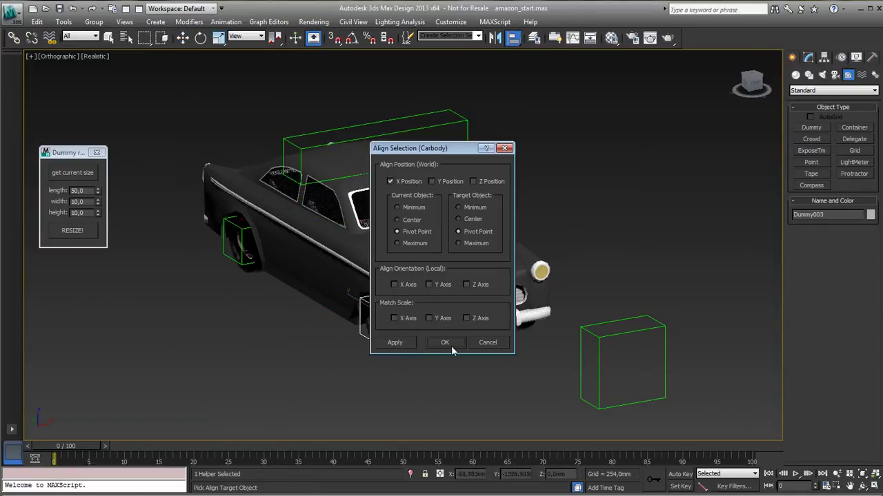
{"action": "left_click", "coordinate": [444, 343]}
{"action": "middle_click_drag", "start_coordinate": [338, 356], "coordinate": [597, 386], "text": "alt"}
{"action": "left_click", "coordinate": [600, 349]}
- In Top view, move Dummy001 in front of the car
{"action": "middle_click_drag", "start_coordinate": [538, 367], "coordinate": [527, 343]}
{"action": "scroll", "coordinate": [527, 343], "scroll_direction": "down", "scroll_amount": 3}
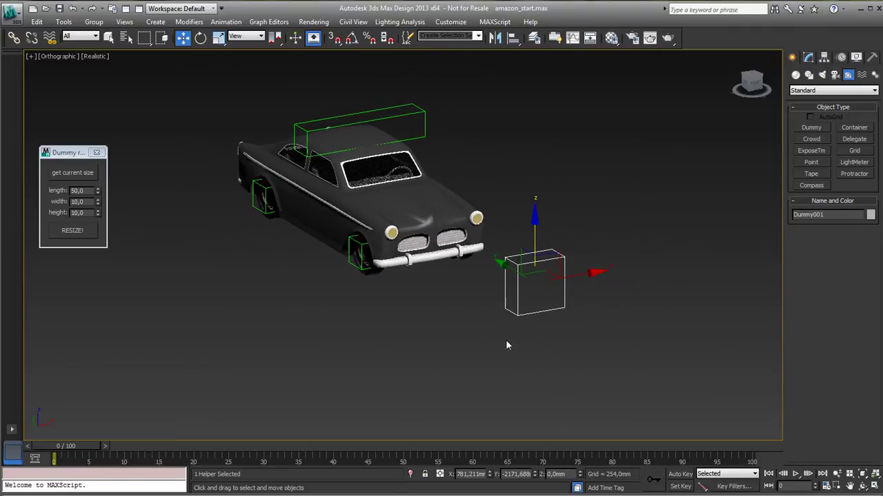
{"action": "key", "text": "t"}
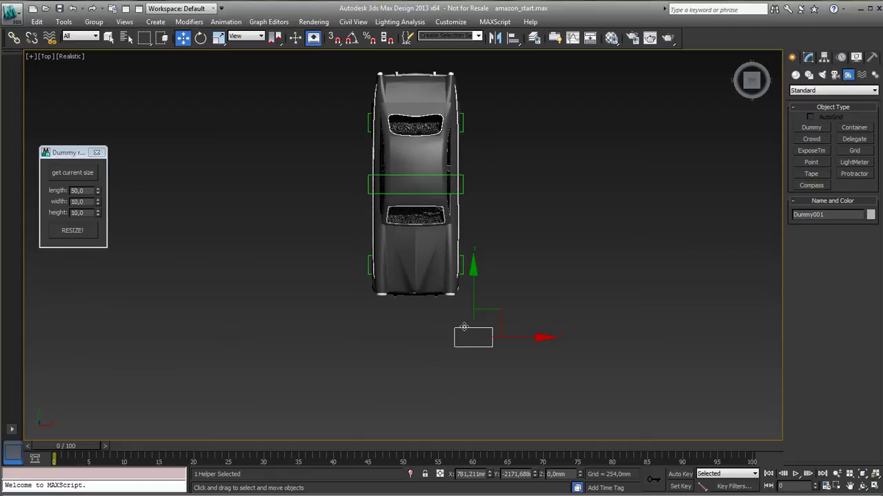
{"action": "left_click_drag", "start_coordinate": [472, 321], "coordinate": [439, 358]}
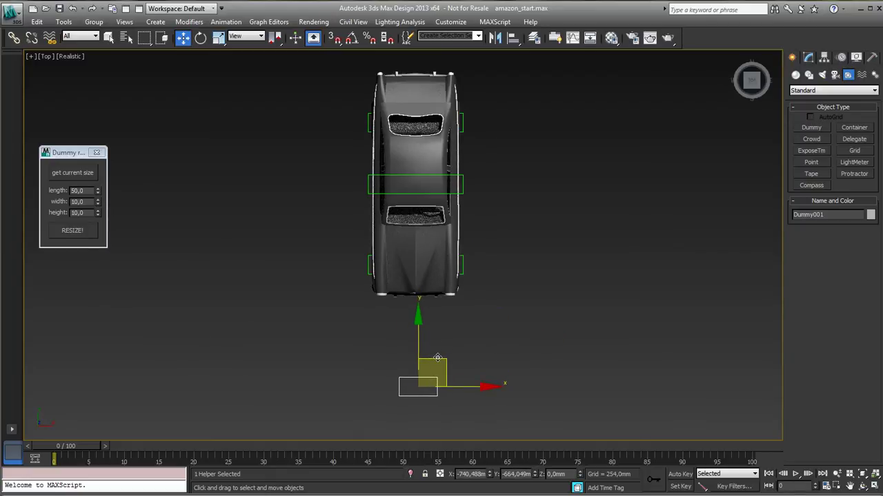
{"action": "left_click_drag", "start_coordinate": [437, 357], "coordinate": [435, 359]}
- Set Dummy001's absolute X position to 0 in the Move Transform Type-In
{"action": "right_click", "coordinate": [184, 38]}
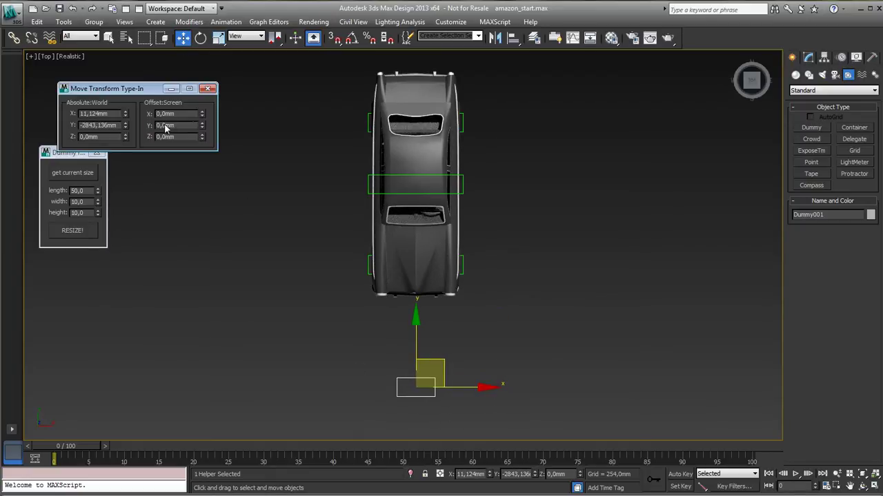
{"action": "right_click", "coordinate": [126, 115]}
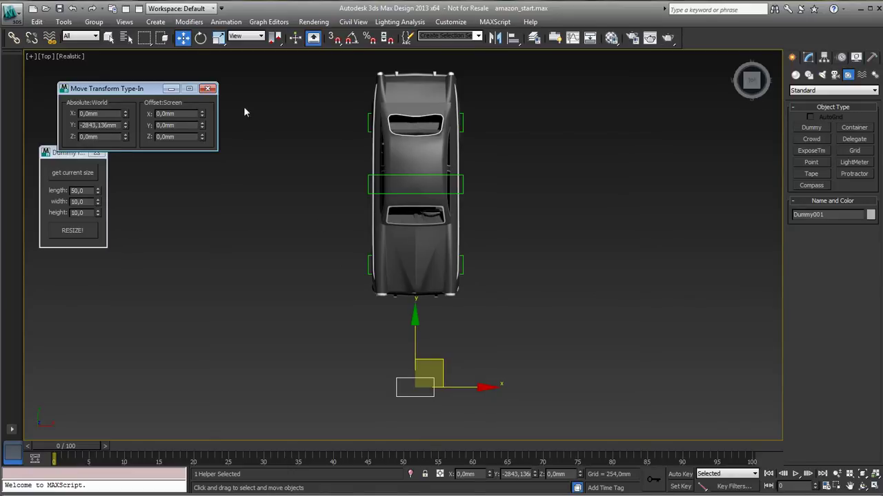
{"action": "left_click", "coordinate": [206, 89]}
{"action": "middle_click_drag", "start_coordinate": [395, 320], "coordinate": [335, 354], "text": "alt"}
{"action": "scroll", "coordinate": [335, 354], "scroll_direction": "up", "scroll_amount": 4}
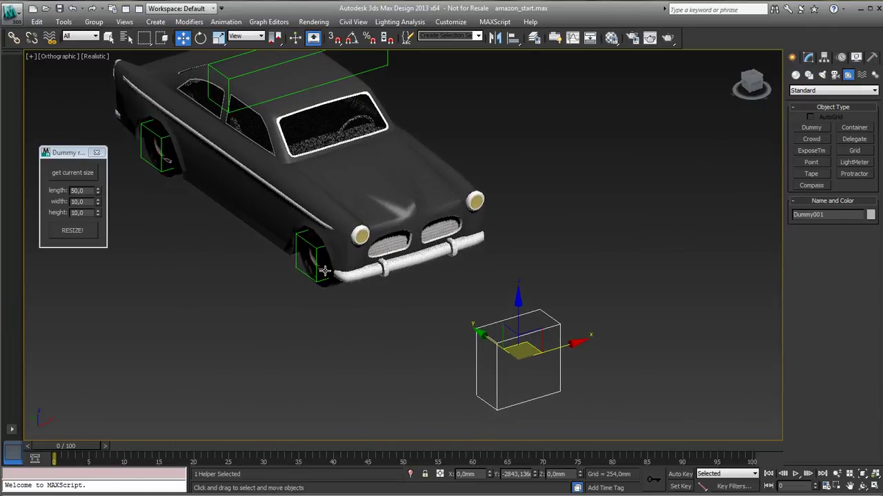
{"action": "left_click", "coordinate": [324, 270]}
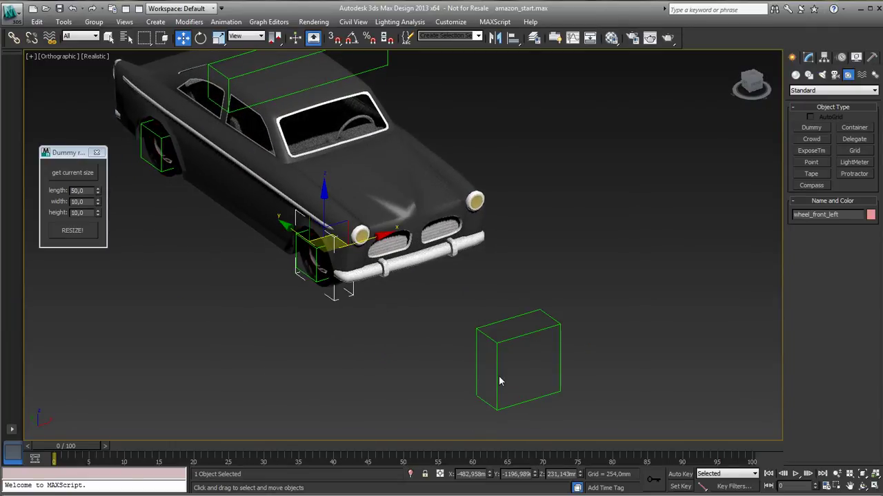
- Give the selected front wheel a LookAt constraint to Dummy001, keeping its initial orientation
{"action": "left_click", "coordinate": [225, 22]}
{"action": "mouse_move", "coordinate": [242, 80]}
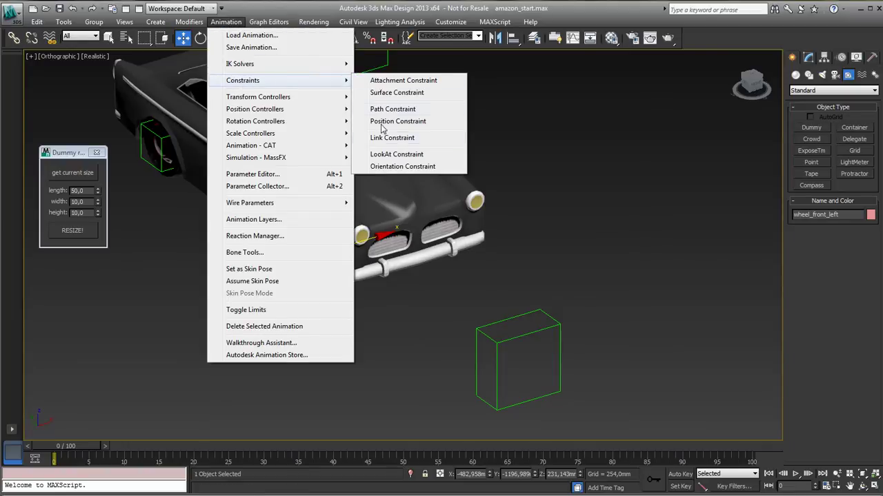
{"action": "left_click", "coordinate": [385, 155]}
{"action": "left_click", "coordinate": [513, 335]}
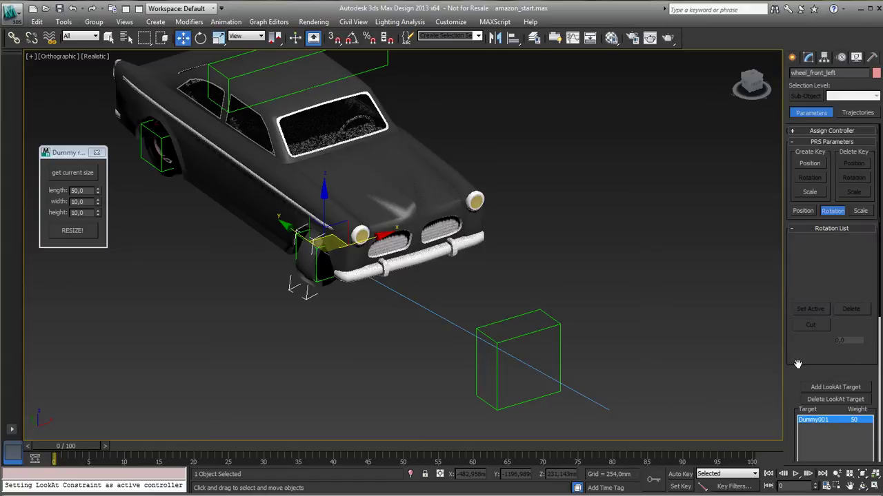
{"action": "scroll", "coordinate": [828, 345], "scroll_direction": "down", "scroll_amount": 5}
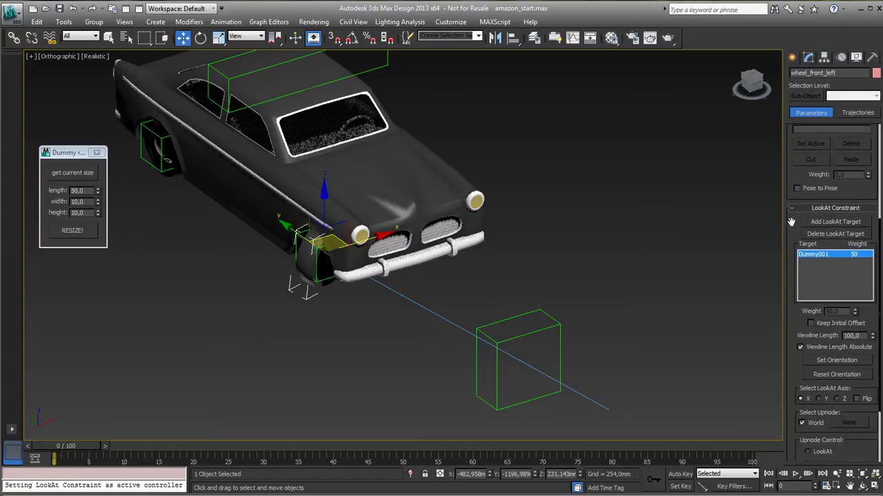
{"action": "left_click", "coordinate": [830, 319]}
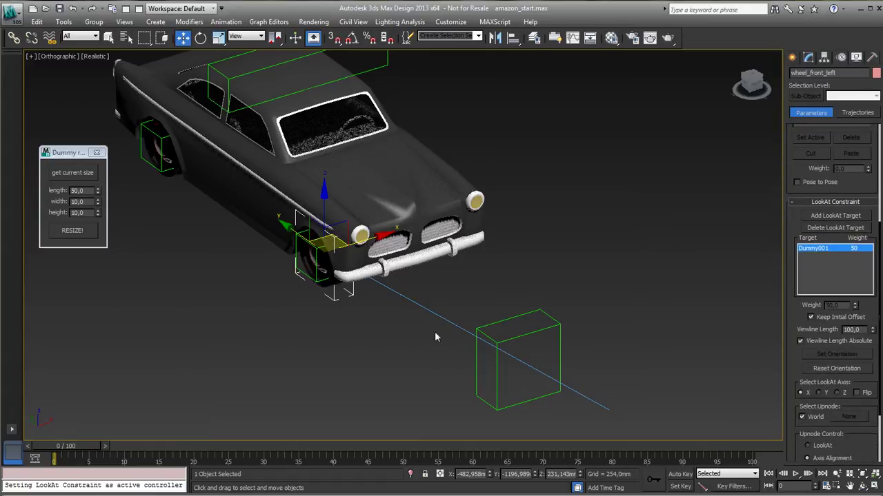
{"action": "middle_click_drag", "start_coordinate": [440, 332], "coordinate": [361, 317], "text": "alt"}
- Give wheel_front_right a LookAt constraint to Dummy001, keeping its original orientation
{"action": "left_click", "coordinate": [438, 286]}
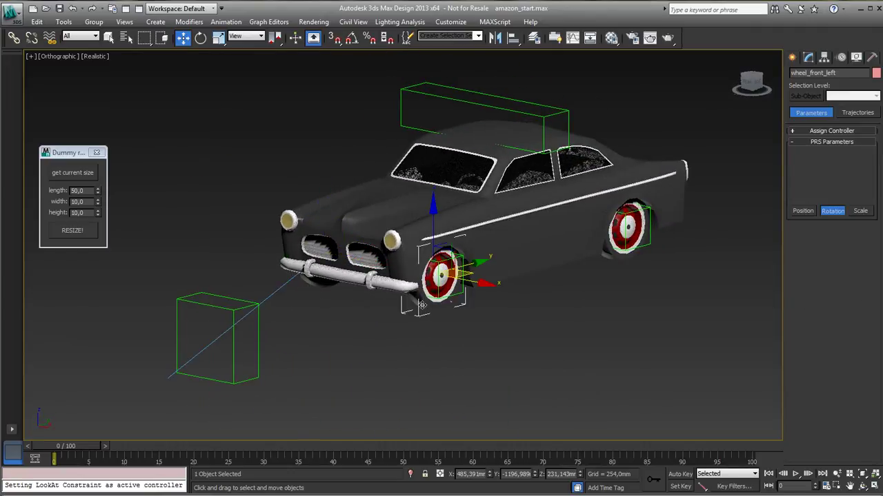
{"action": "left_click", "coordinate": [226, 21]}
{"action": "mouse_move", "coordinate": [241, 80]}
{"action": "left_click", "coordinate": [397, 154]}
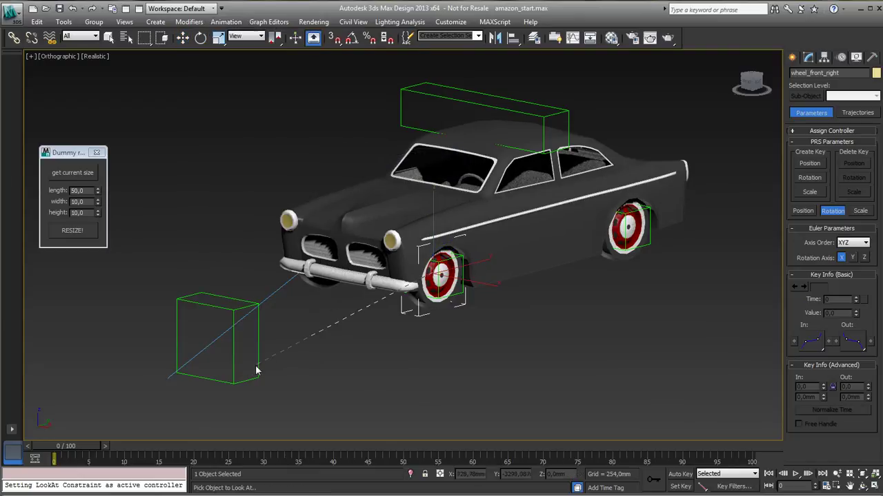
{"action": "left_click", "coordinate": [232, 366]}
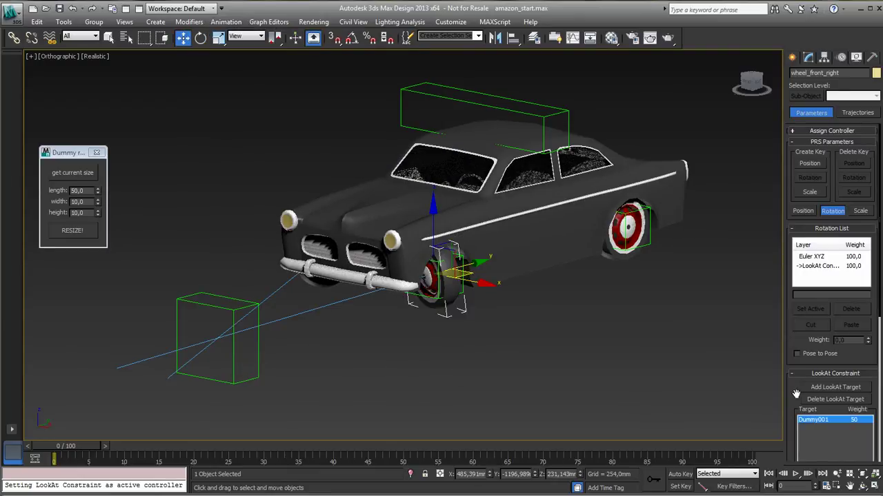
{"action": "scroll", "coordinate": [804, 373], "scroll_direction": "down", "scroll_amount": 4}
{"action": "left_click", "coordinate": [811, 344]}
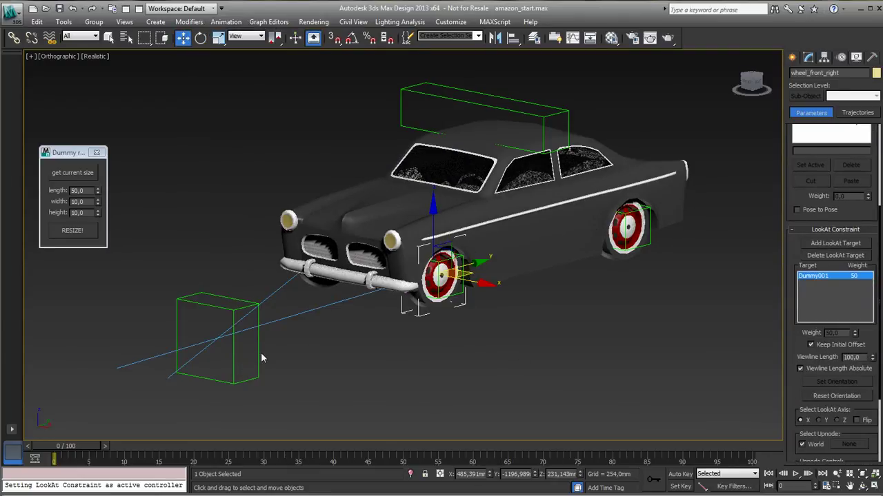
- Move Dummy001 sideways to check that the front wheel steers
{"action": "middle_click_drag", "start_coordinate": [273, 343], "coordinate": [549, 383], "text": "alt"}
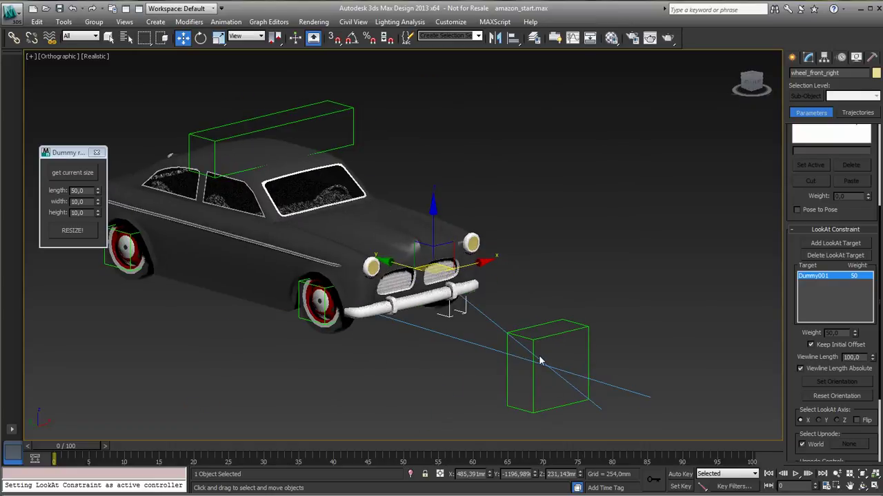
{"action": "left_click", "coordinate": [533, 353]}
{"action": "left_click_drag", "start_coordinate": [533, 353], "coordinate": [604, 334]}
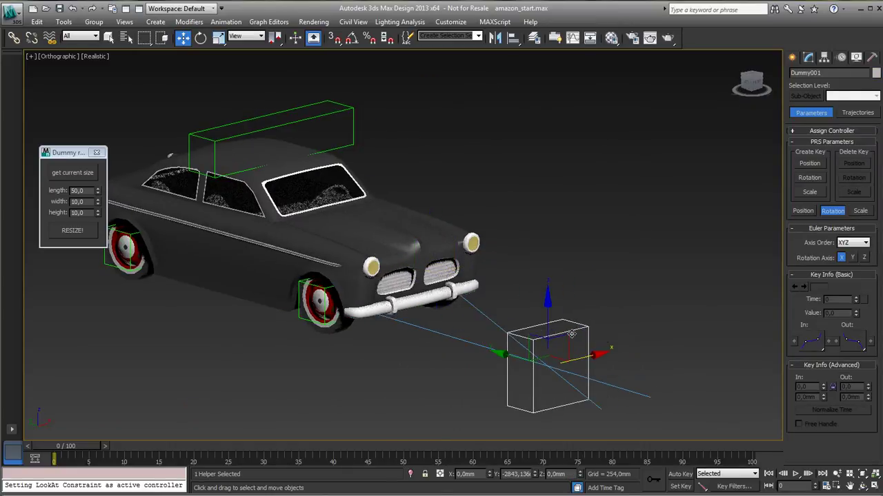
{"action": "middle_click_drag", "start_coordinate": [465, 320], "coordinate": [539, 277]}
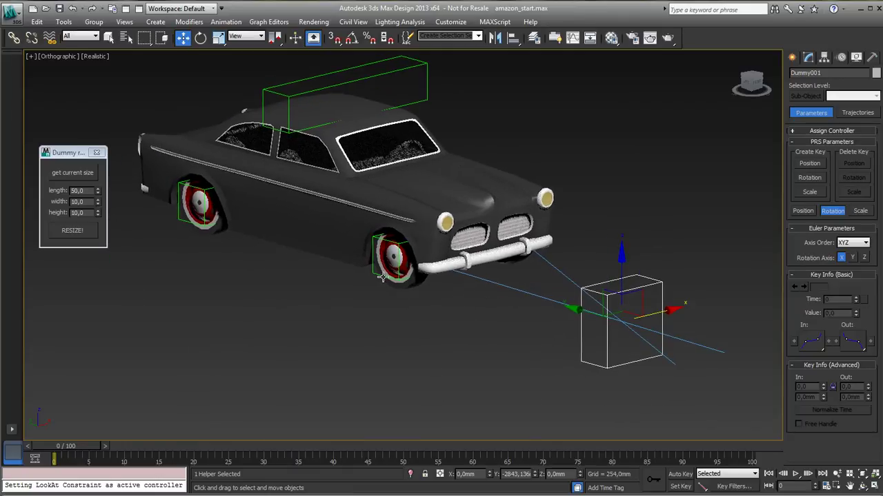
- Add an Orientation Constraint to wheel_front_left targeting Dummy003
{"action": "left_click", "coordinate": [379, 276]}
{"action": "left_click", "coordinate": [392, 259]}
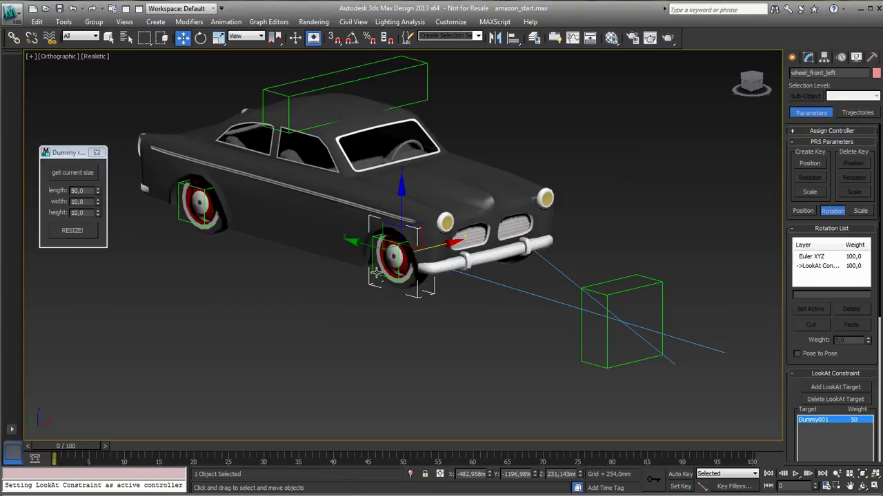
{"action": "left_click", "coordinate": [225, 22]}
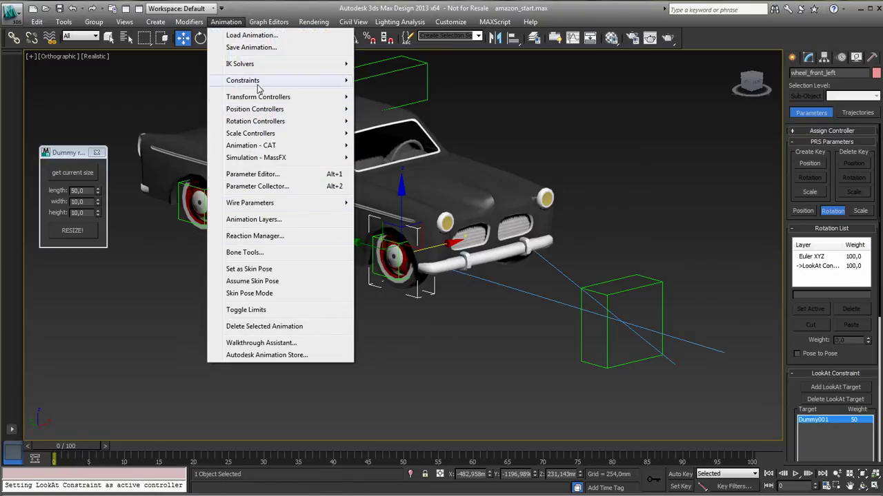
{"action": "mouse_move", "coordinate": [259, 81]}
{"action": "left_click", "coordinate": [407, 167]}
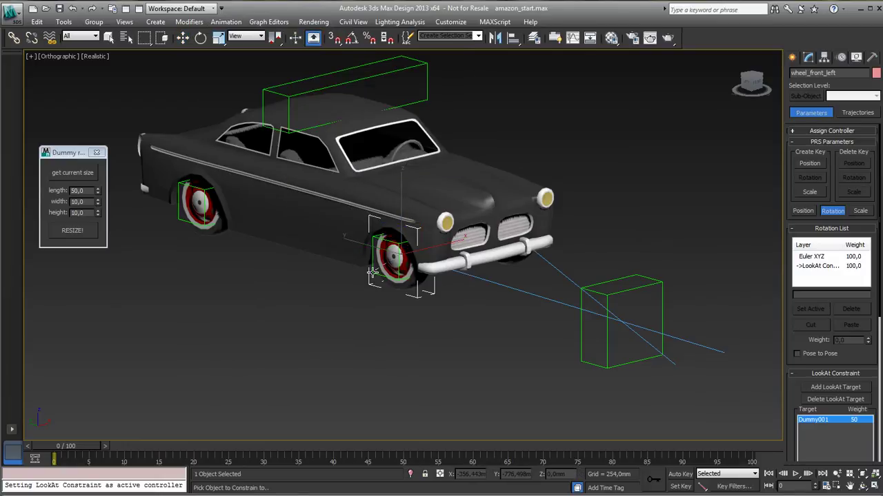
{"action": "left_click", "coordinate": [372, 274]}
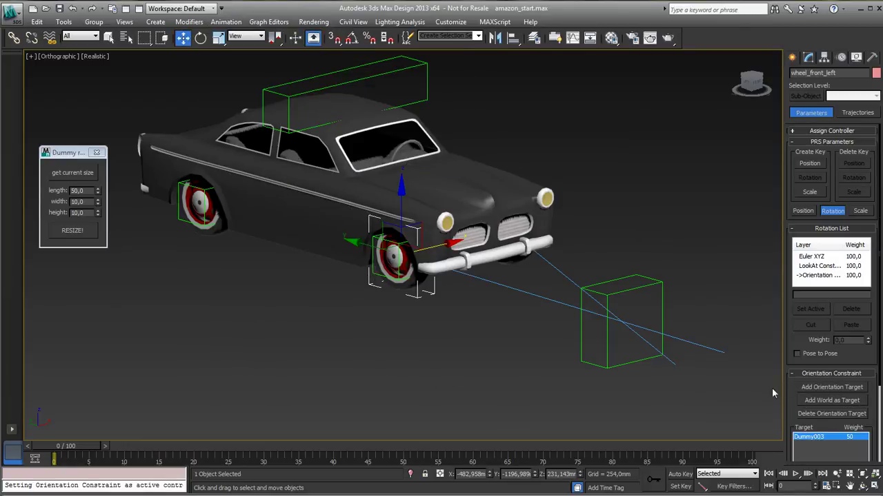
{"action": "left_click_drag", "start_coordinate": [792, 406], "coordinate": [791, 236]}
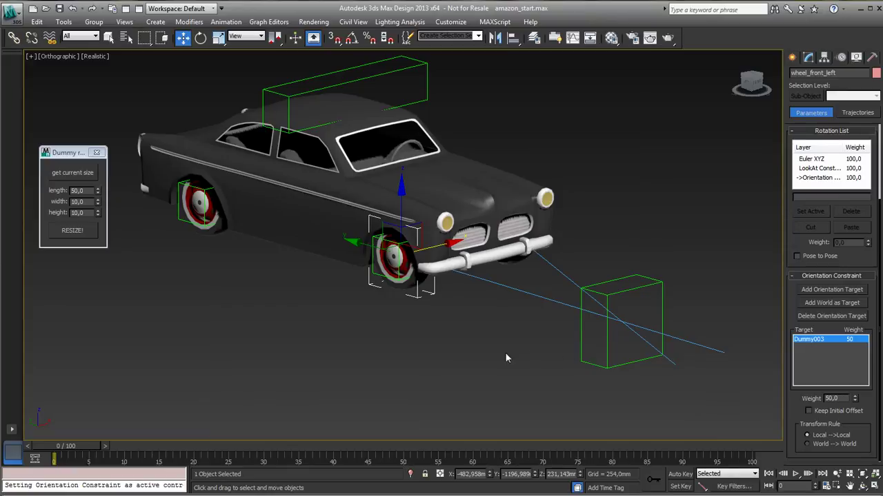
{"action": "middle_click_drag", "start_coordinate": [457, 338], "coordinate": [398, 320], "text": "alt"}
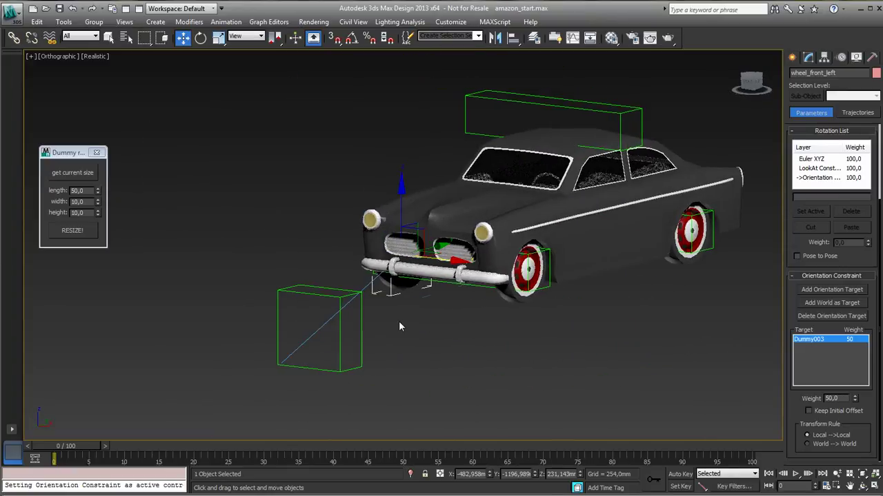
- Add an Orientation Constraint to wheel_front_right with Dummy003 as its target
{"action": "left_click", "coordinate": [514, 298]}
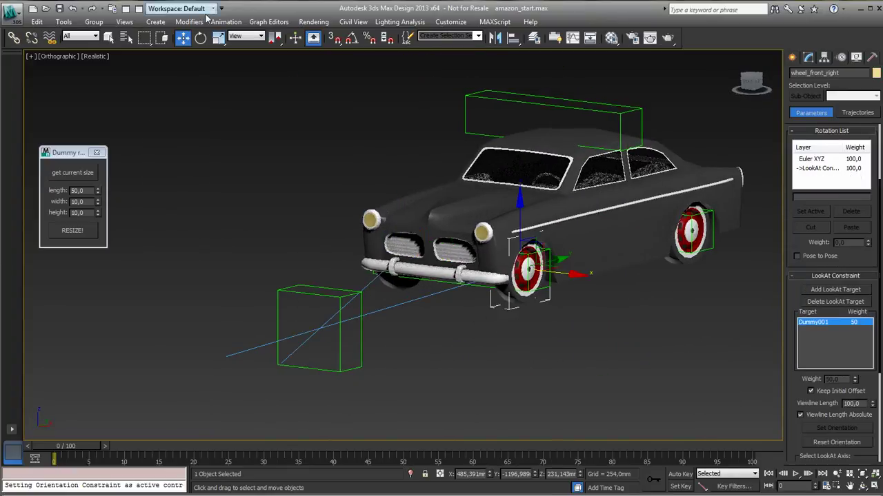
{"action": "left_click", "coordinate": [225, 22]}
{"action": "mouse_move", "coordinate": [243, 81]}
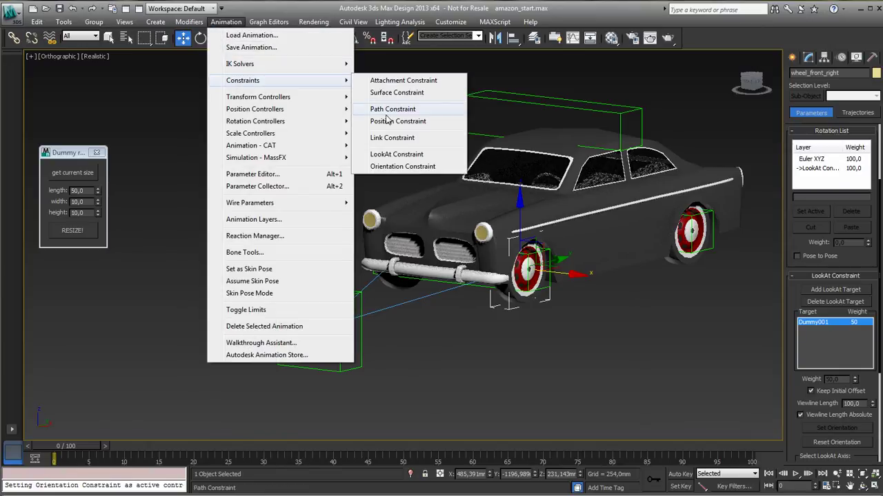
{"action": "left_click", "coordinate": [390, 166]}
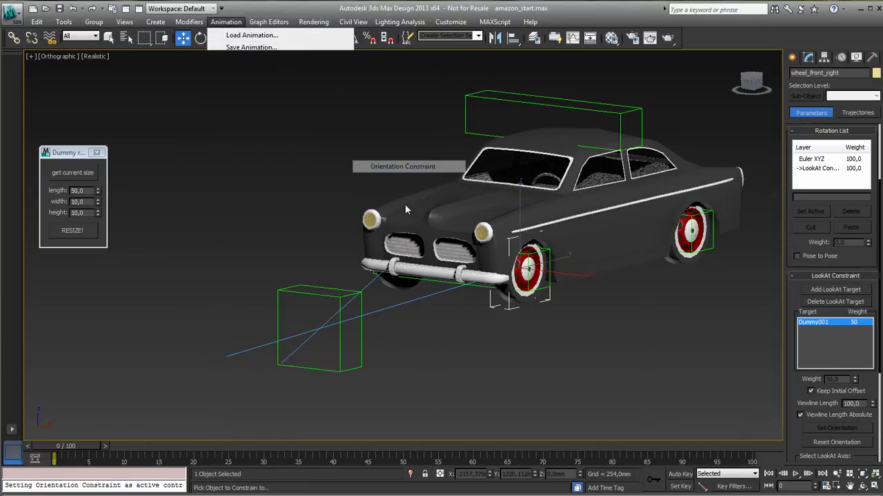
{"action": "left_click", "coordinate": [544, 291]}
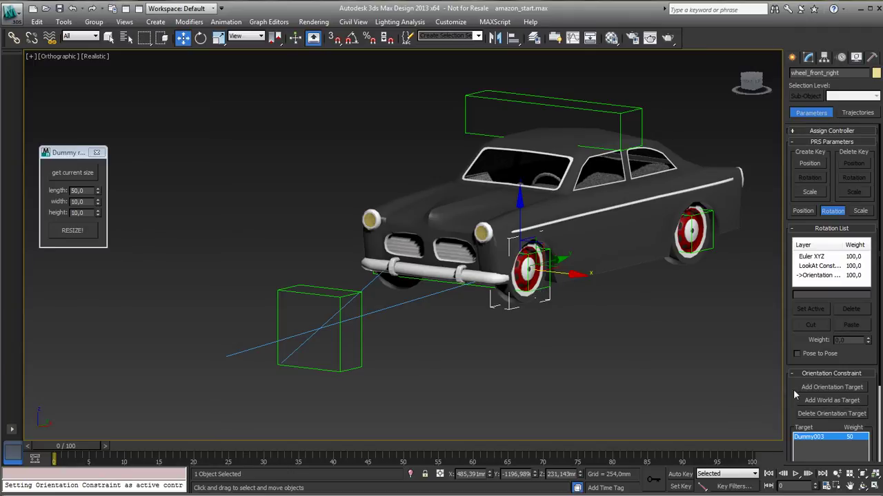
- Test the steering by moving Dummy001 sideways, then undo the move
{"action": "left_click_drag", "start_coordinate": [791, 389], "coordinate": [793, 228]}
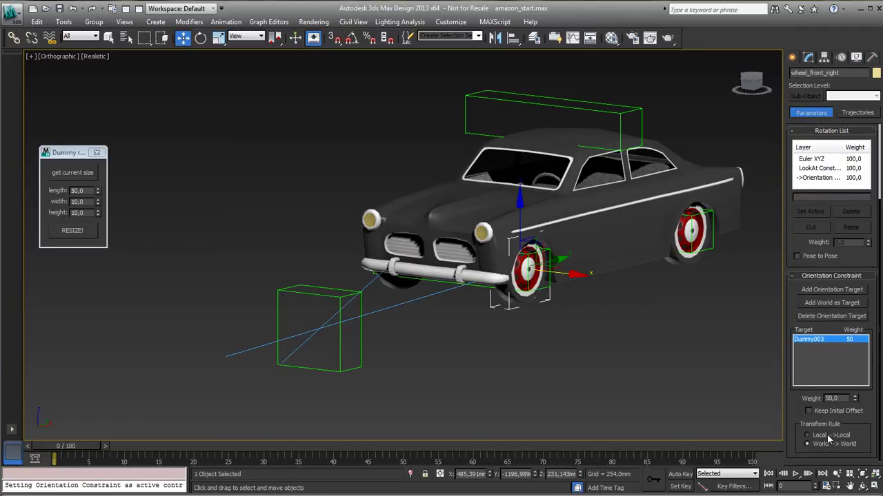
{"action": "middle_click_drag", "start_coordinate": [431, 334], "coordinate": [449, 279], "text": "alt"}
{"action": "left_click", "coordinate": [604, 274]}
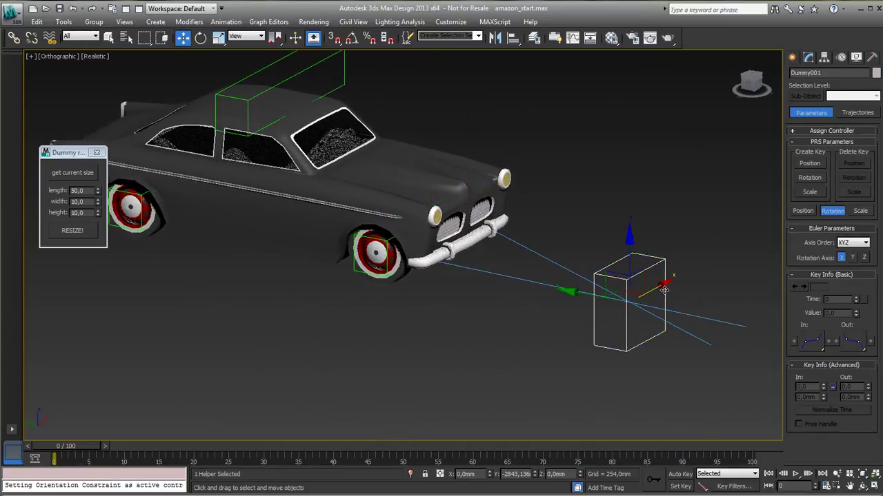
{"action": "left_click_drag", "start_coordinate": [663, 288], "coordinate": [625, 304]}
{"action": "key", "text": "ctrl+z"}
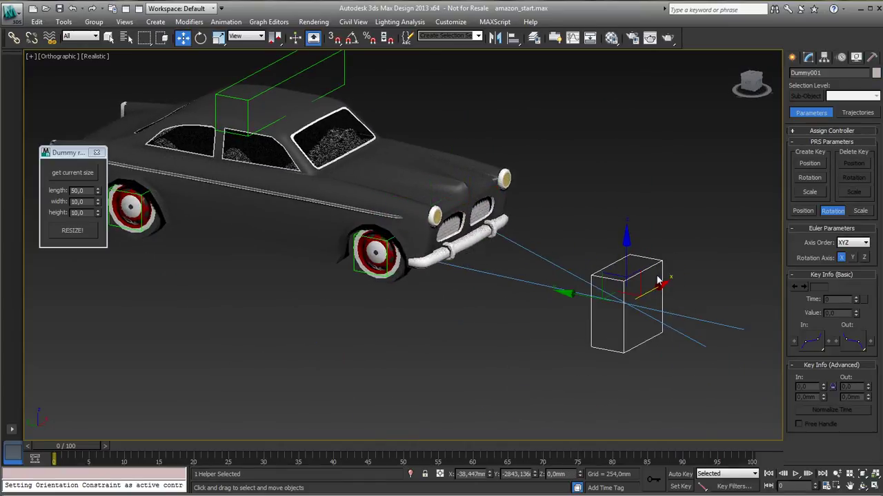
- Rotate Dummy003 to check that the front wheel spins, then undo the rotation
{"action": "left_click", "coordinate": [352, 268]}
{"action": "key", "text": "z"}
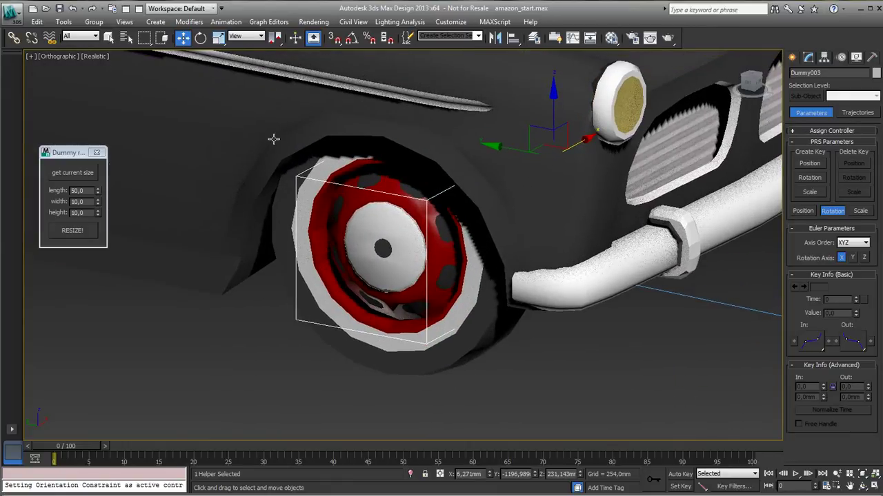
{"action": "left_click", "coordinate": [201, 37]}
{"action": "left_click_drag", "start_coordinate": [595, 123], "coordinate": [582, 138]}
{"action": "key", "text": "ctrl+z"}
- Bring the rear wheel into view and select the rear-right wheel
{"action": "scroll", "coordinate": [459, 319], "scroll_direction": "down", "scroll_amount": 10}
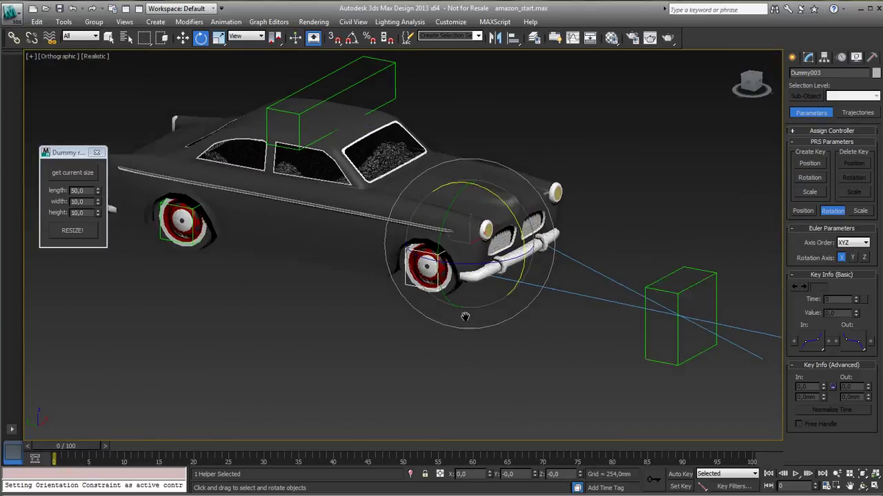
{"action": "middle_click_drag", "start_coordinate": [522, 335], "coordinate": [522, 325]}
{"action": "scroll", "coordinate": [242, 282], "scroll_direction": "up", "scroll_amount": 5}
{"action": "middle_click_drag", "start_coordinate": [298, 258], "coordinate": [454, 282]}
{"action": "middle_click_drag", "start_coordinate": [305, 342], "coordinate": [309, 303], "text": "alt"}
{"action": "left_click", "coordinate": [533, 423]}
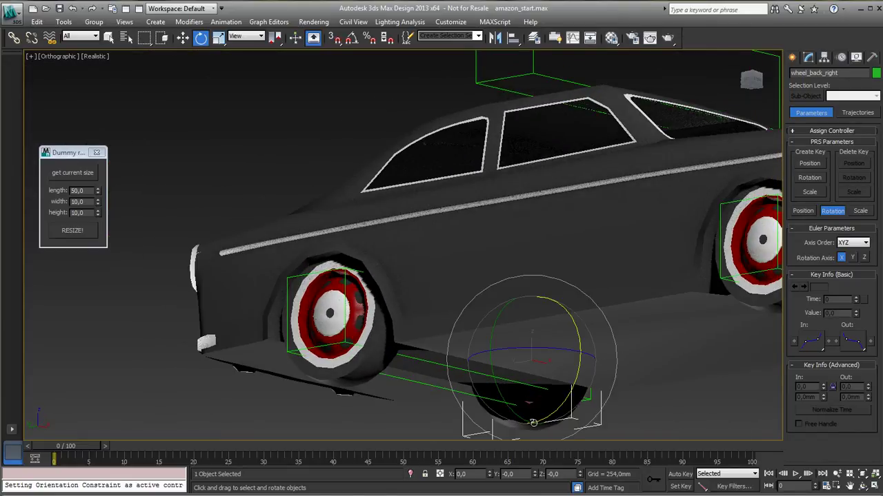
- Link both rear wheels to the rear-wheel dummy Dummy004
{"action": "left_click", "coordinate": [344, 380], "text": "ctrl"}
{"action": "left_click", "coordinate": [14, 38]}
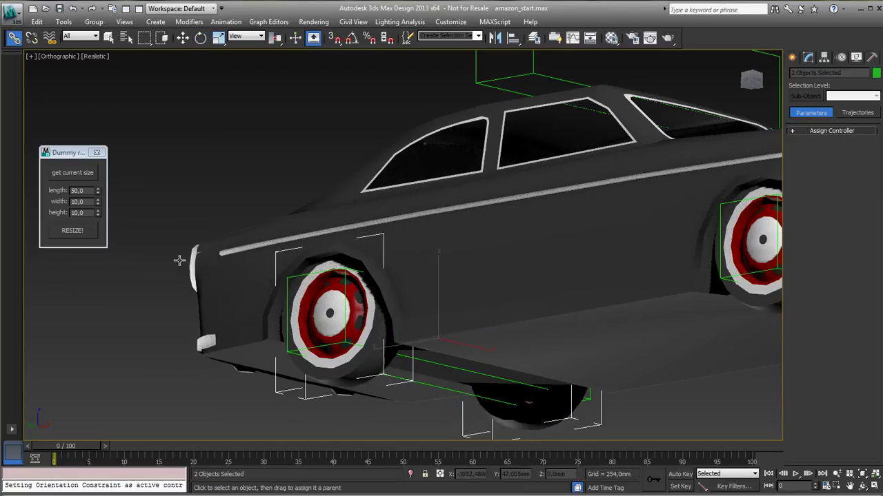
{"action": "left_click_drag", "start_coordinate": [351, 386], "coordinate": [295, 352]}
- Rotate Dummy004 to confirm the rear wheels spin, undo it, and frame the whole car
{"action": "left_click", "coordinate": [295, 352]}
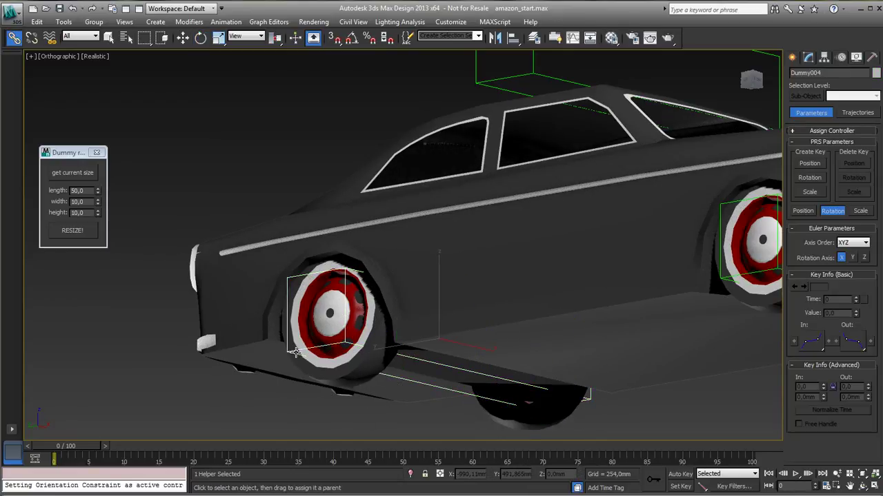
{"action": "left_click", "coordinate": [200, 37]}
{"action": "left_click_drag", "start_coordinate": [476, 296], "coordinate": [469, 332]}
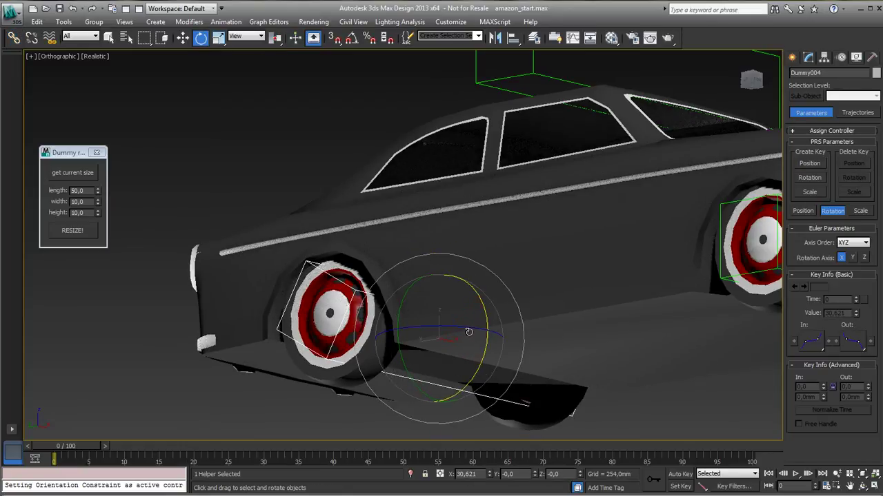
{"action": "key", "text": "ctrl+z"}
{"action": "middle_click_drag", "start_coordinate": [498, 338], "coordinate": [507, 354], "text": "alt"}
{"action": "scroll", "coordinate": [483, 331], "scroll_direction": "down", "scroll_amount": 5}
{"action": "middle_click_drag", "start_coordinate": [455, 310], "coordinate": [435, 304], "text": "alt"}
{"action": "scroll", "coordinate": [413, 298], "scroll_direction": "down", "scroll_amount": 2}
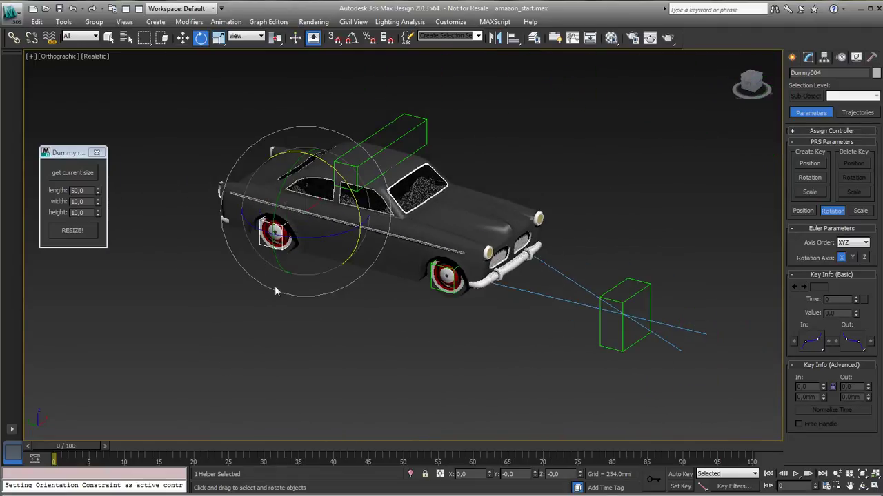
- Link the front-wheel dummy and steering dummy to the car body
{"action": "left_click", "coordinate": [431, 286], "text": "ctrl"}
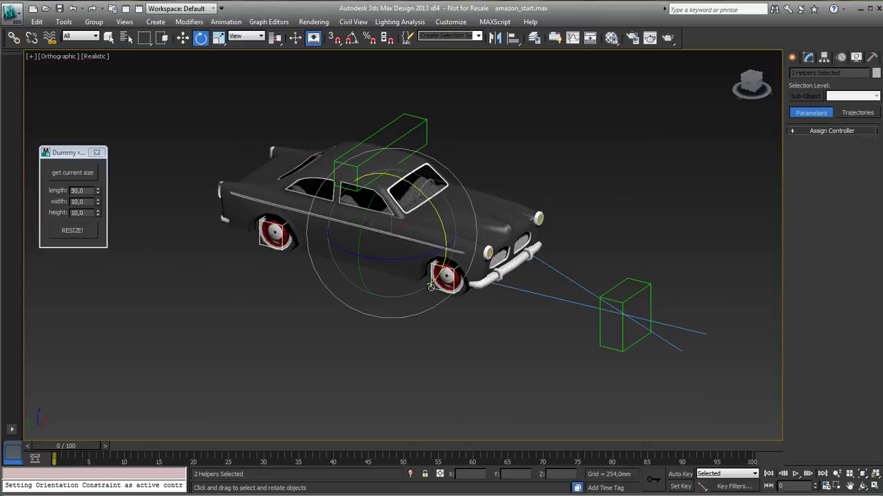
{"action": "left_click", "coordinate": [615, 350], "text": "ctrl"}
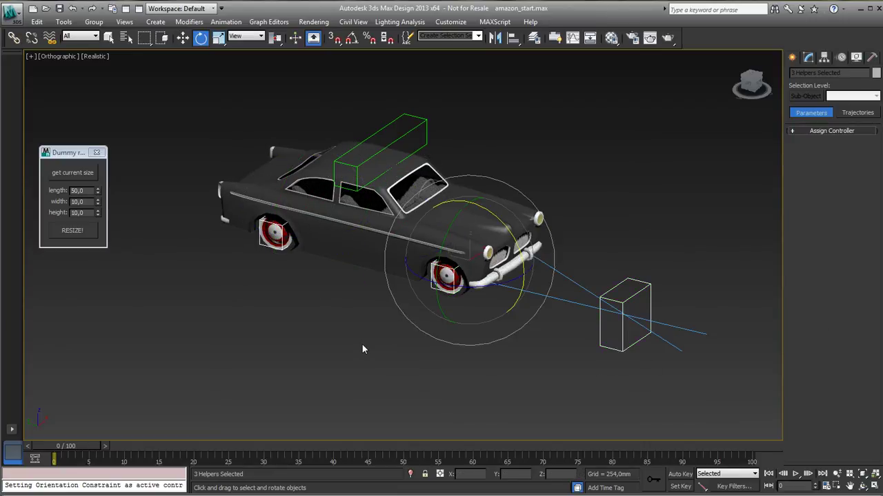
{"action": "left_click", "coordinate": [14, 37]}
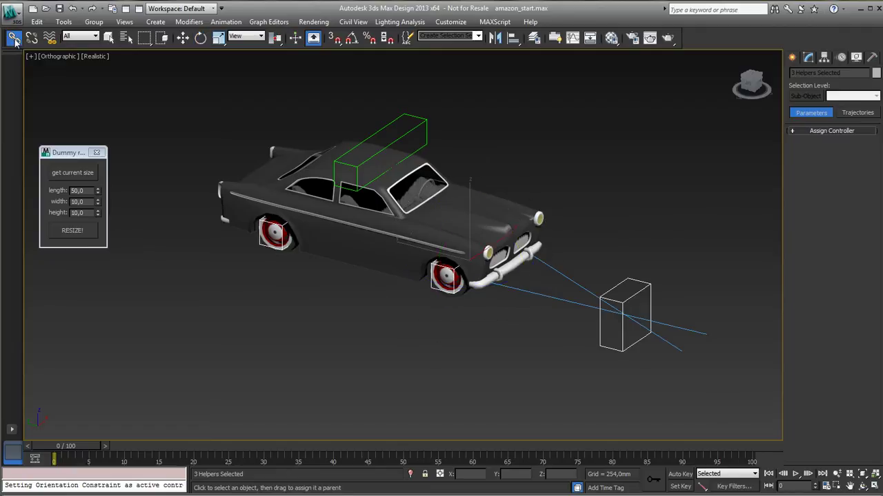
{"action": "left_click_drag", "start_coordinate": [602, 342], "coordinate": [416, 129]}
- Link the car body to the roof dummy Dummy002 and move it to check the car follows
{"action": "left_click", "coordinate": [353, 249]}
{"action": "left_click", "coordinate": [359, 164]}
{"action": "right_click", "coordinate": [359, 164]}
{"action": "left_click", "coordinate": [378, 181]}
{"action": "left_click_drag", "start_coordinate": [346, 143], "coordinate": [322, 162]}
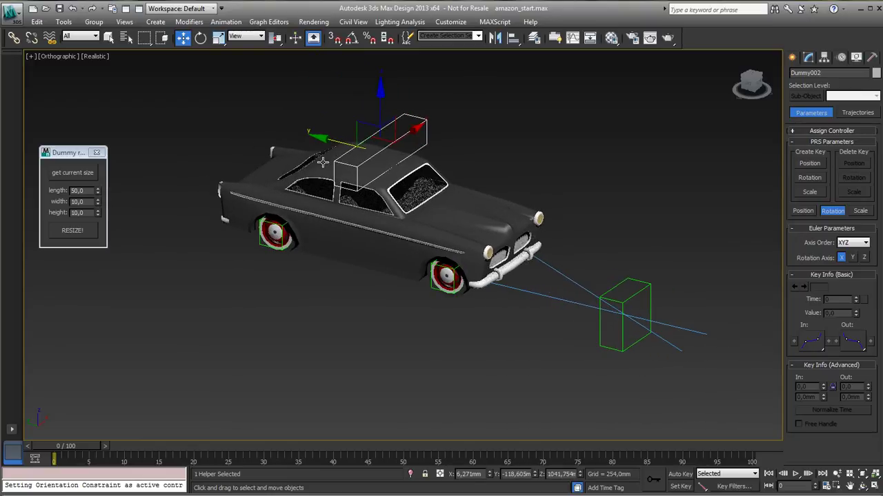
- Link the two front wheels to the roof dummy box
{"action": "left_click", "coordinate": [444, 285]}
{"action": "middle_click_drag", "start_coordinate": [439, 335], "coordinate": [358, 318], "text": "alt"}
{"action": "left_click", "coordinate": [541, 293], "text": "ctrl"}
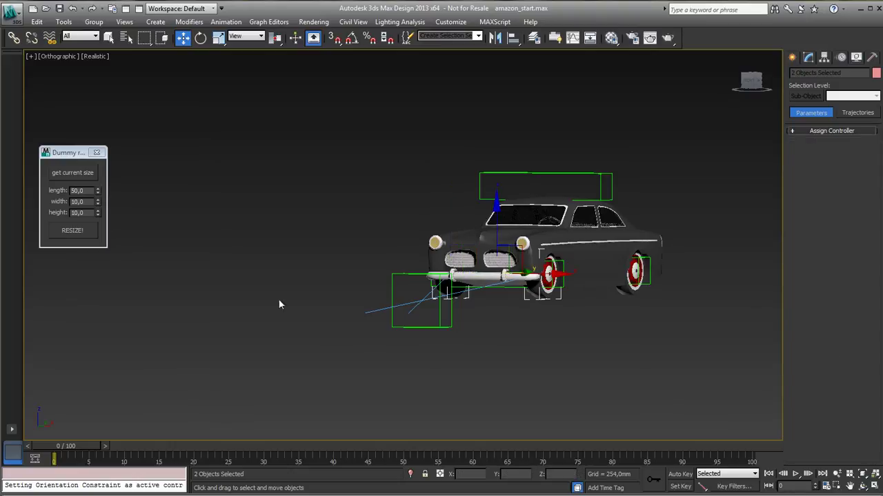
{"action": "left_click", "coordinate": [14, 38]}
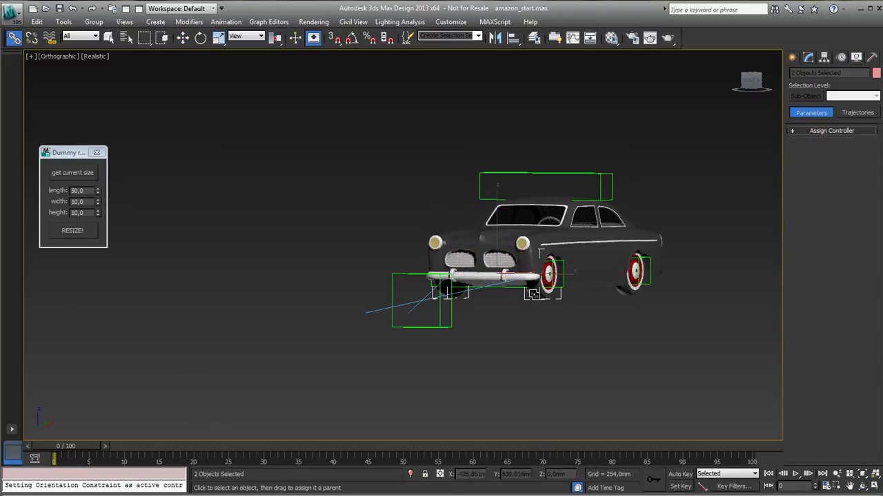
{"action": "left_click_drag", "start_coordinate": [564, 286], "coordinate": [552, 197]}
{"action": "middle_click_drag", "start_coordinate": [455, 347], "coordinate": [538, 347], "text": "alt"}
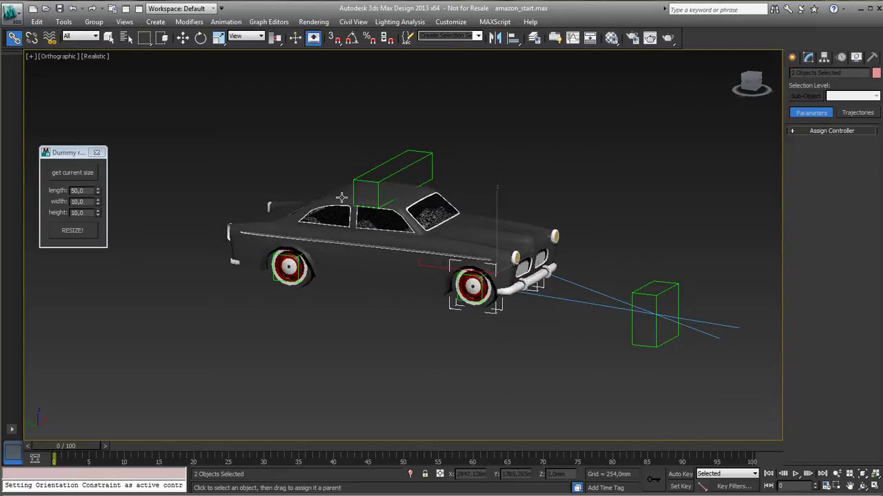
- Rotate the front-wheel dummy Dummy003 about its X axis
{"action": "left_click", "coordinate": [373, 197]}
{"action": "right_click", "coordinate": [372, 194]}
{"action": "left_click", "coordinate": [376, 191]}
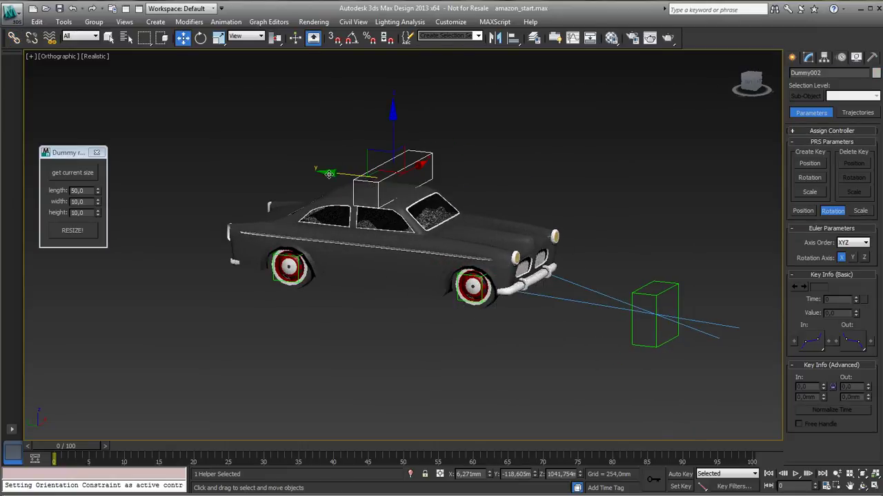
{"action": "middle_click_drag", "start_coordinate": [331, 173], "coordinate": [299, 170]}
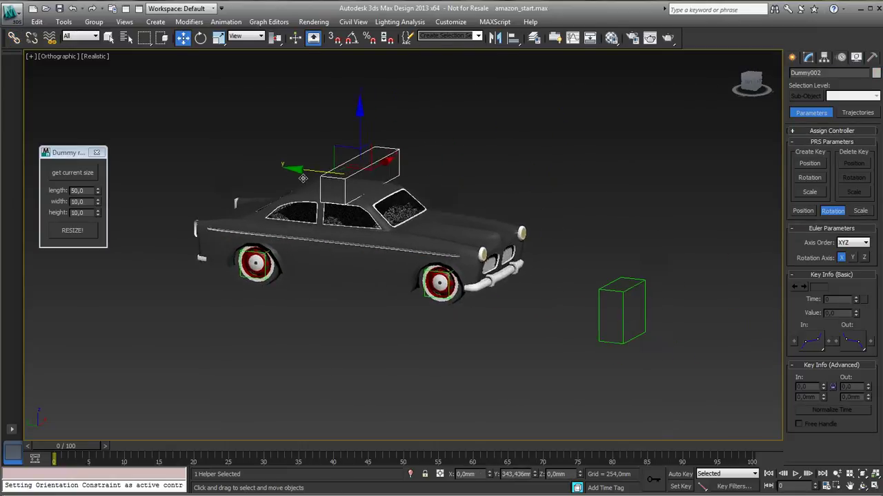
{"action": "left_click", "coordinate": [629, 300]}
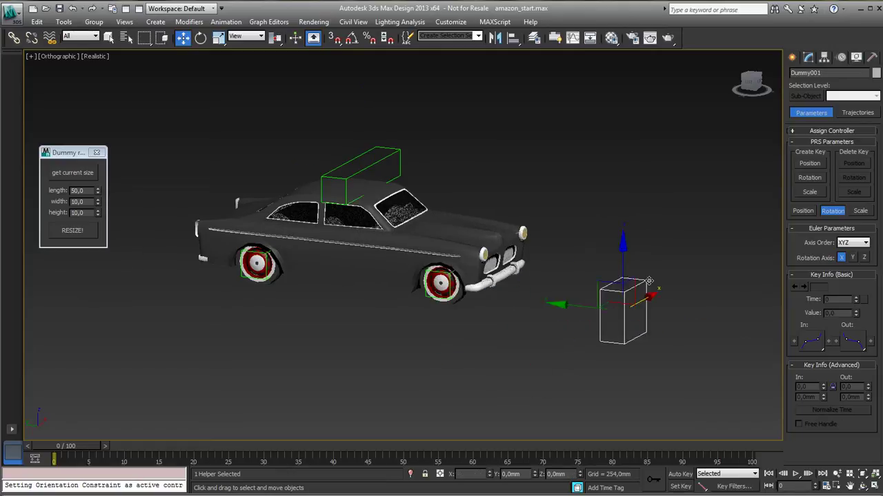
{"action": "left_click", "coordinate": [436, 295]}
{"action": "scroll", "coordinate": [436, 295], "scroll_direction": "up", "scroll_amount": 5}
{"action": "left_click", "coordinate": [201, 38]}
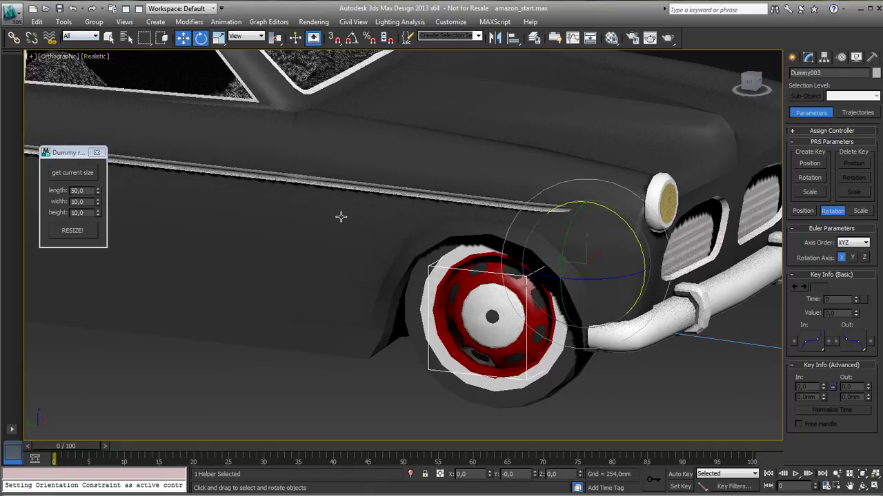
{"action": "left_click_drag", "start_coordinate": [623, 230], "coordinate": [627, 230]}
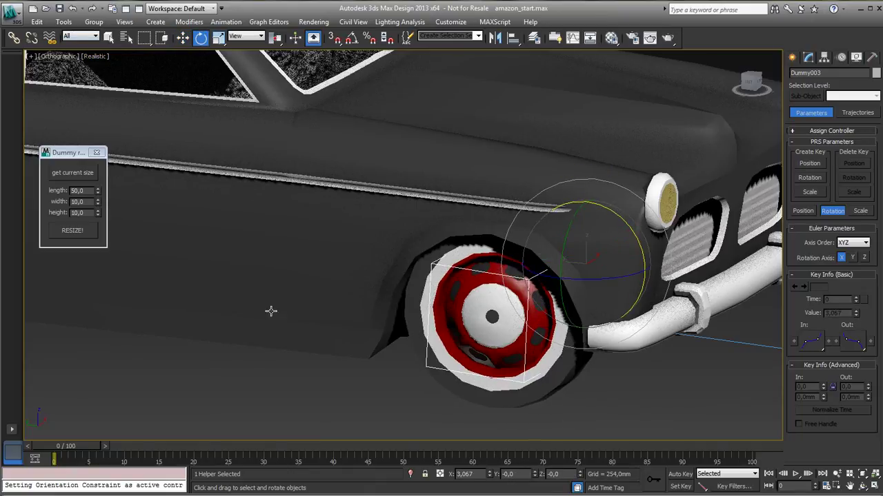
- Rotate Dummy004 about X to 6.657 to spin the rear wheels
{"action": "middle_click_drag", "start_coordinate": [621, 345], "coordinate": [459, 302]}
{"action": "left_click", "coordinate": [234, 167]}
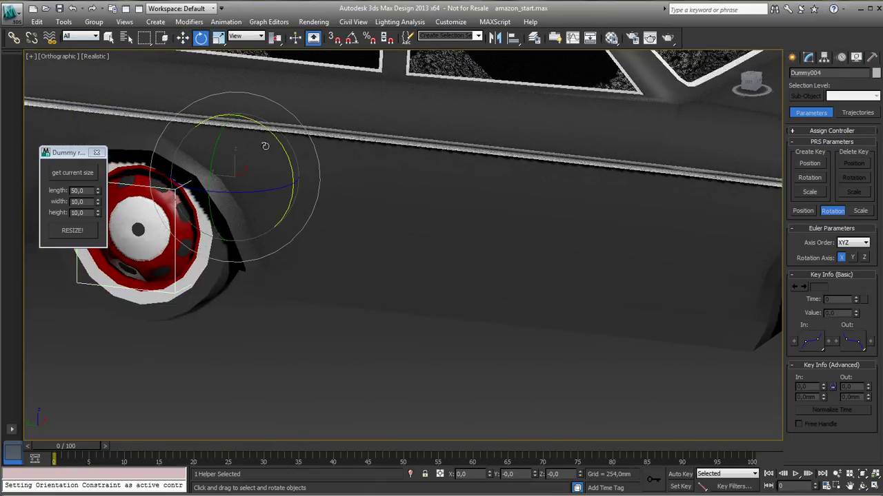
{"action": "left_click_drag", "start_coordinate": [271, 137], "coordinate": [283, 153]}
{"action": "scroll", "coordinate": [390, 270], "scroll_direction": "down", "scroll_amount": 3}
{"action": "scroll", "coordinate": [389, 270], "scroll_direction": "down", "scroll_amount": 5}
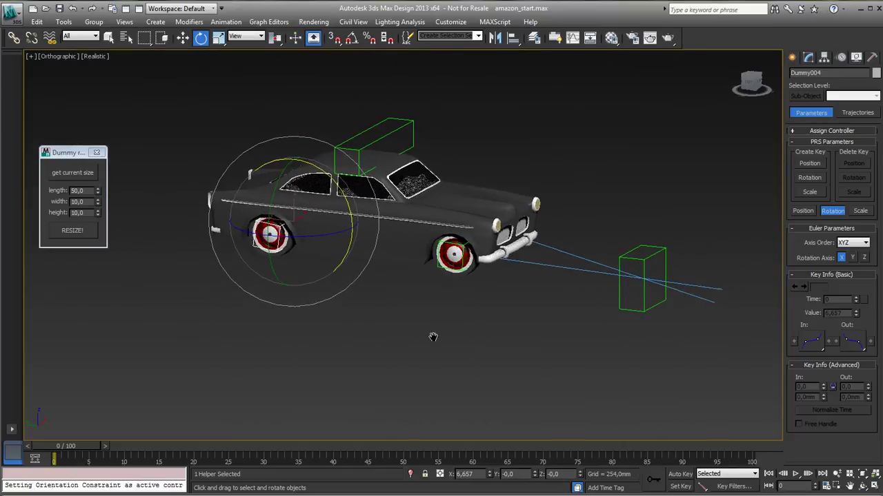
- Move the Dummy resizer panel aside, clear the selection, and select Carbody
{"action": "middle_click_drag", "start_coordinate": [419, 334], "coordinate": [384, 353]}
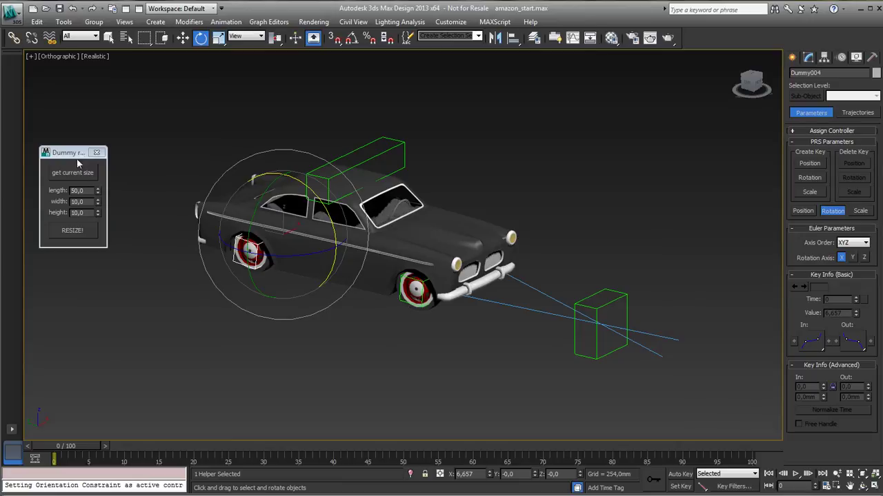
{"action": "left_click_drag", "start_coordinate": [69, 159], "coordinate": [145, 128]}
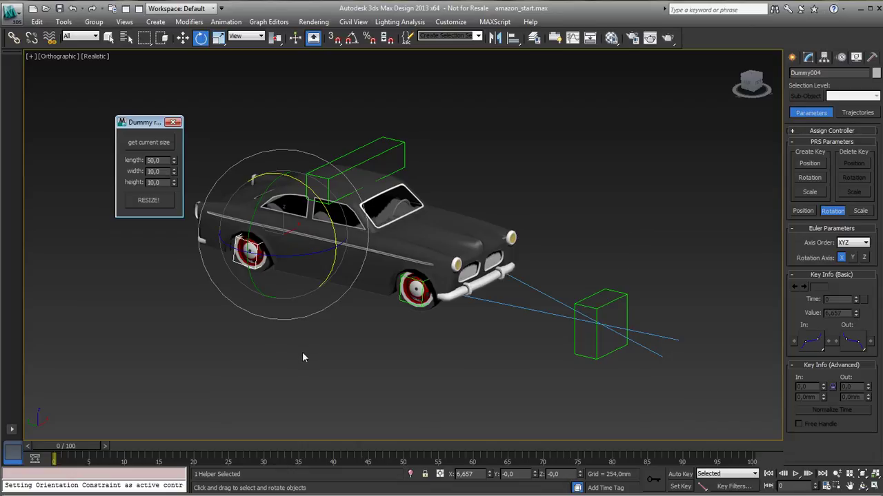
{"action": "left_click", "coordinate": [320, 369]}
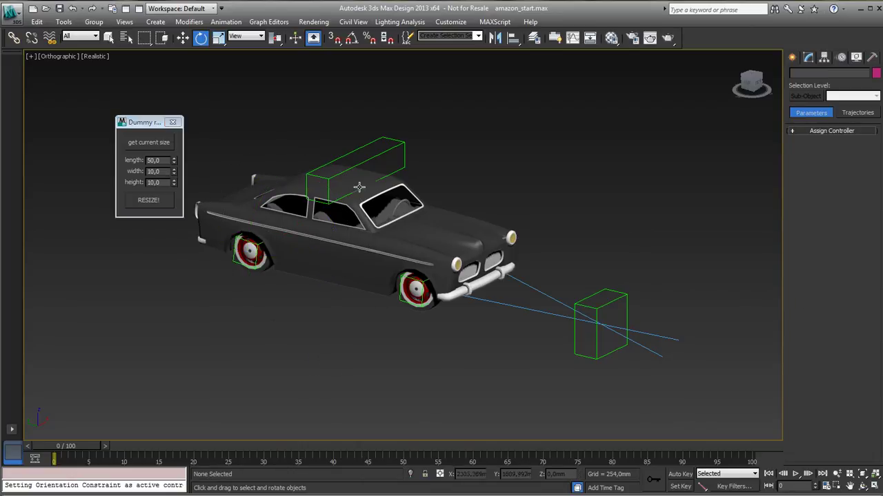
{"action": "left_click", "coordinate": [362, 258]}
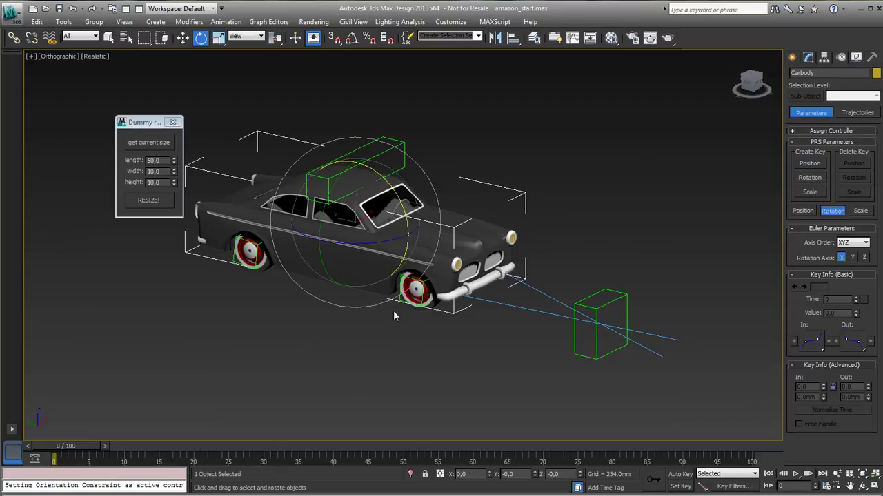
- Add all four wheels to the Carbody selection
{"action": "left_click", "coordinate": [432, 312], "text": "ctrl"}
{"action": "left_click", "coordinate": [262, 271], "text": "ctrl"}
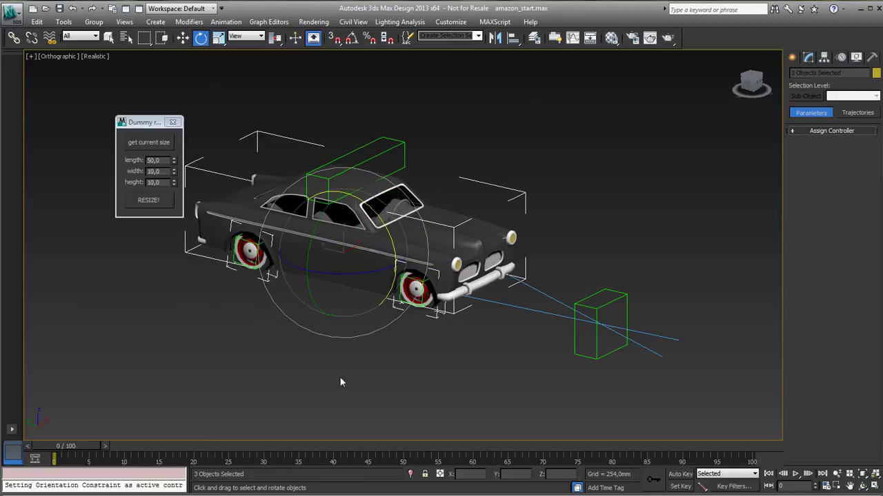
{"action": "middle_click_drag", "start_coordinate": [359, 365], "coordinate": [235, 335], "text": "alt"}
{"action": "left_click", "coordinate": [333, 269], "text": "ctrl"}
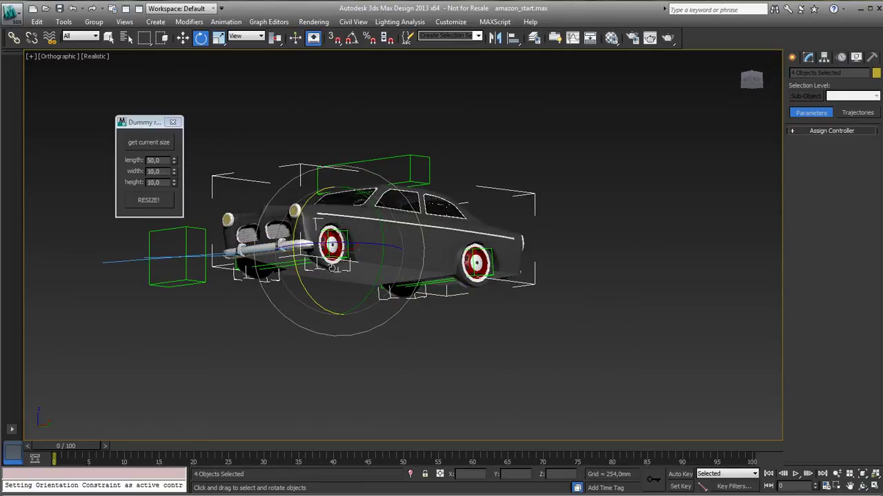
{"action": "left_click", "coordinate": [478, 283], "text": "ctrl"}
{"action": "middle_click_drag", "start_coordinate": [376, 321], "coordinate": [482, 338], "text": "alt"}
- Freeze the selected car body and wheels
{"action": "right_click", "coordinate": [319, 258]}
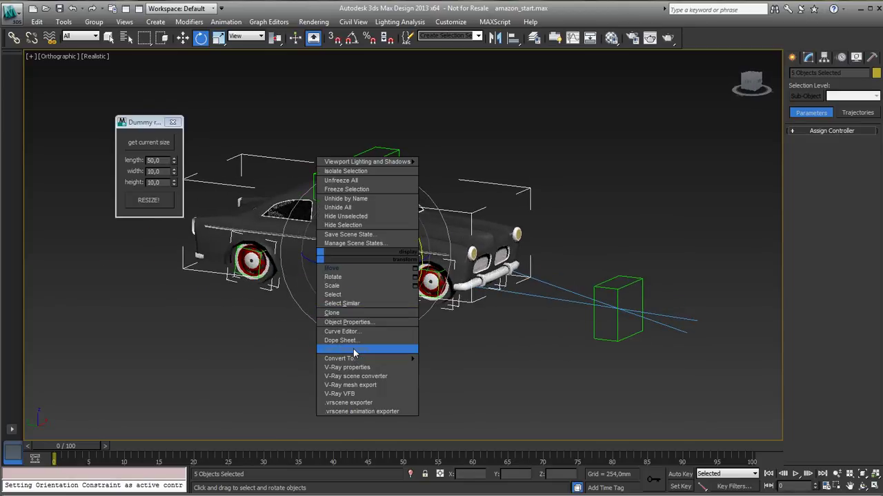
{"action": "left_click", "coordinate": [353, 349]}
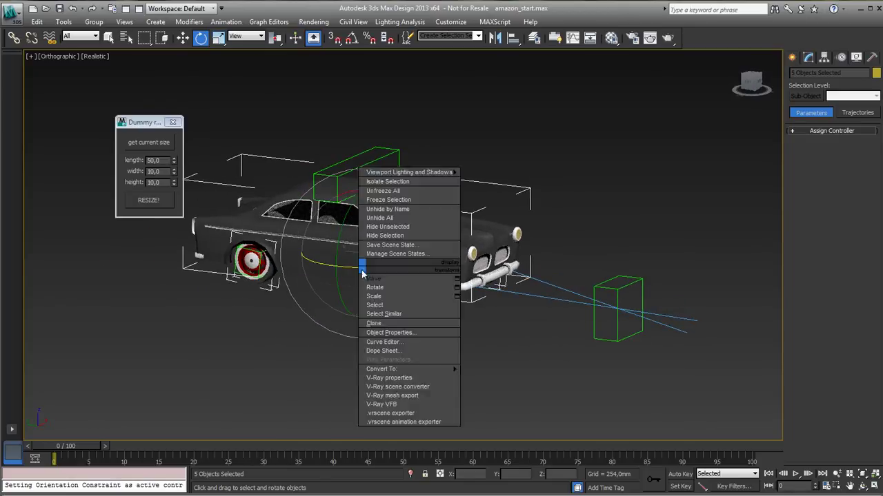
{"action": "left_click", "coordinate": [397, 335]}
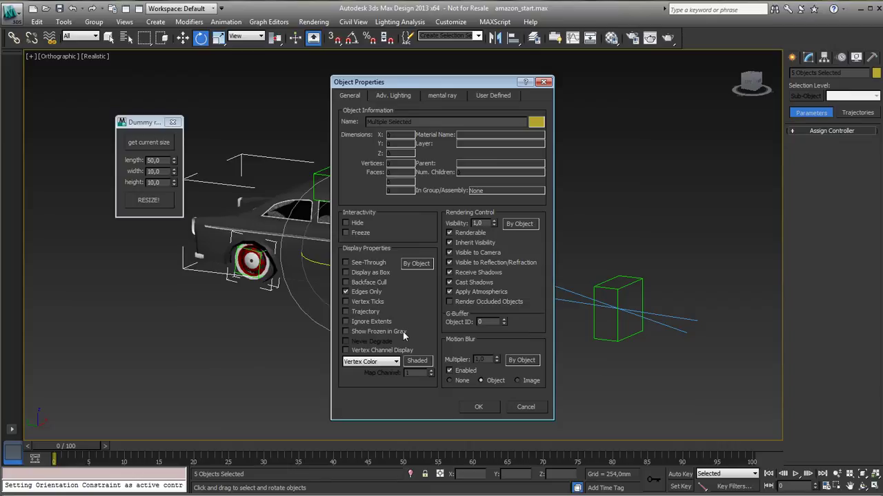
{"action": "left_click", "coordinate": [479, 407]}
{"action": "right_click", "coordinate": [361, 275]}
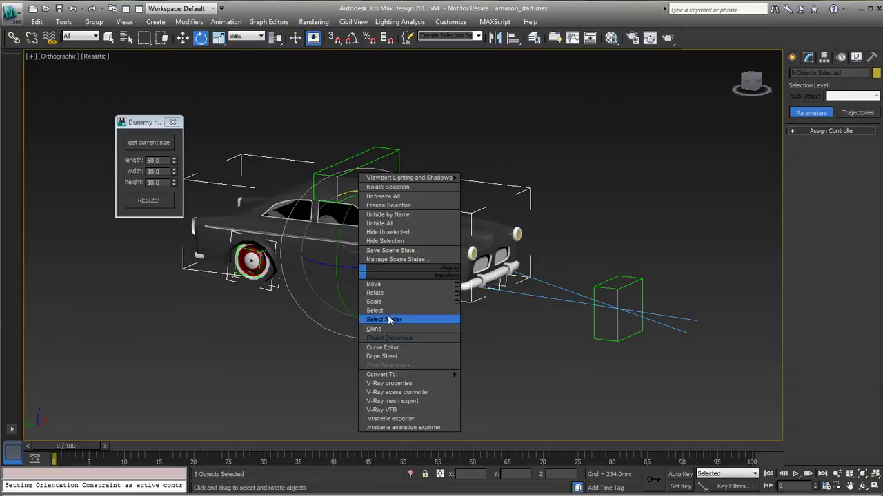
{"action": "left_click", "coordinate": [400, 207]}
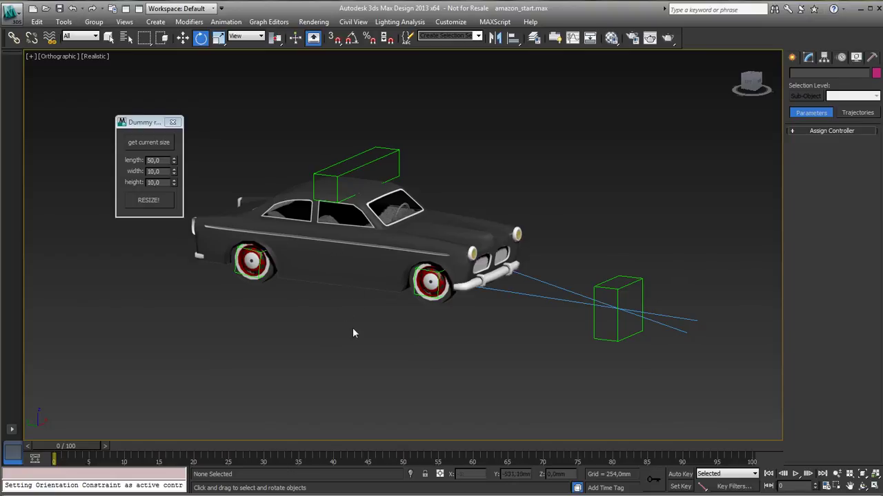
- Select the roof dummy Dummy002 with Move, then the front dummy Dummy001
{"action": "left_click", "coordinate": [361, 180]}
{"action": "right_click", "coordinate": [305, 180]}
{"action": "left_click", "coordinate": [318, 190]}
{"action": "mouse_move", "coordinate": [324, 183]}
{"action": "middle_mouse_down", "text": "alt"}
{"action": "mouse_move", "coordinate": [334, 177]}
{"action": "mouse_move", "coordinate": [314, 175]}
{"action": "middle_mouse_up", "text": "alt"}
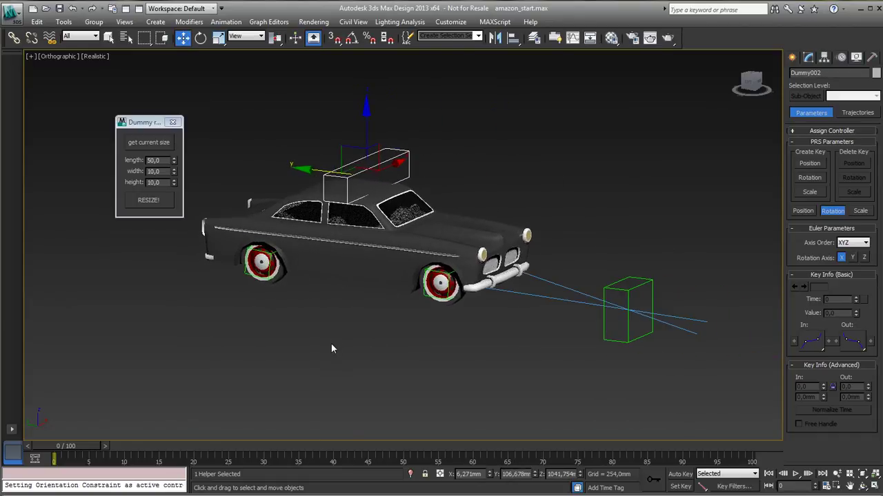
{"action": "left_click", "coordinate": [627, 321]}
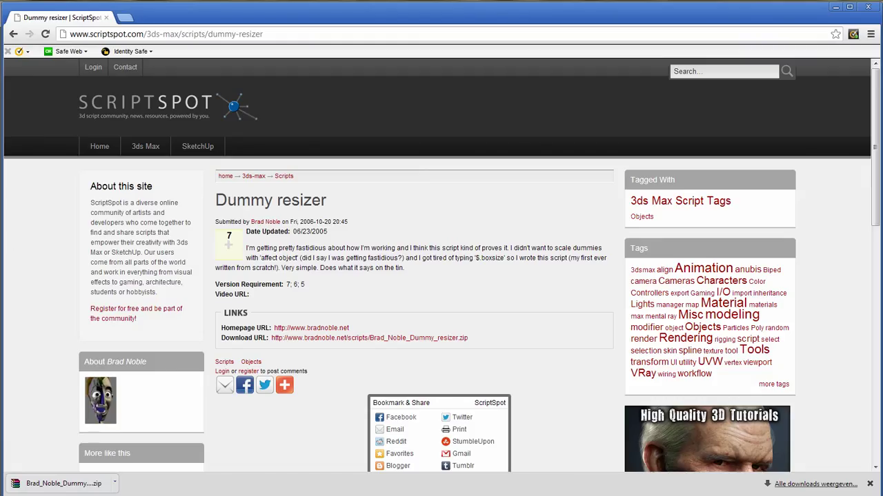
{"action": "triple_click", "coordinate": [336, 205]}
{"action": "left_click", "coordinate": [237, 196]}
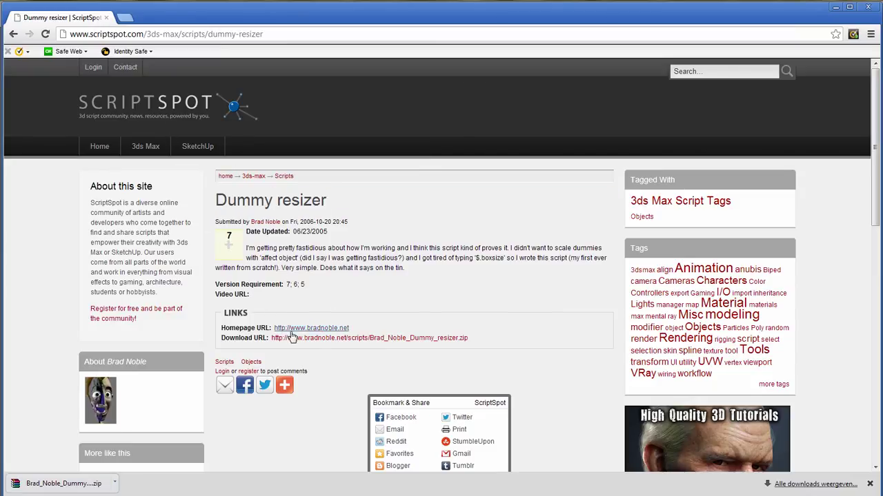